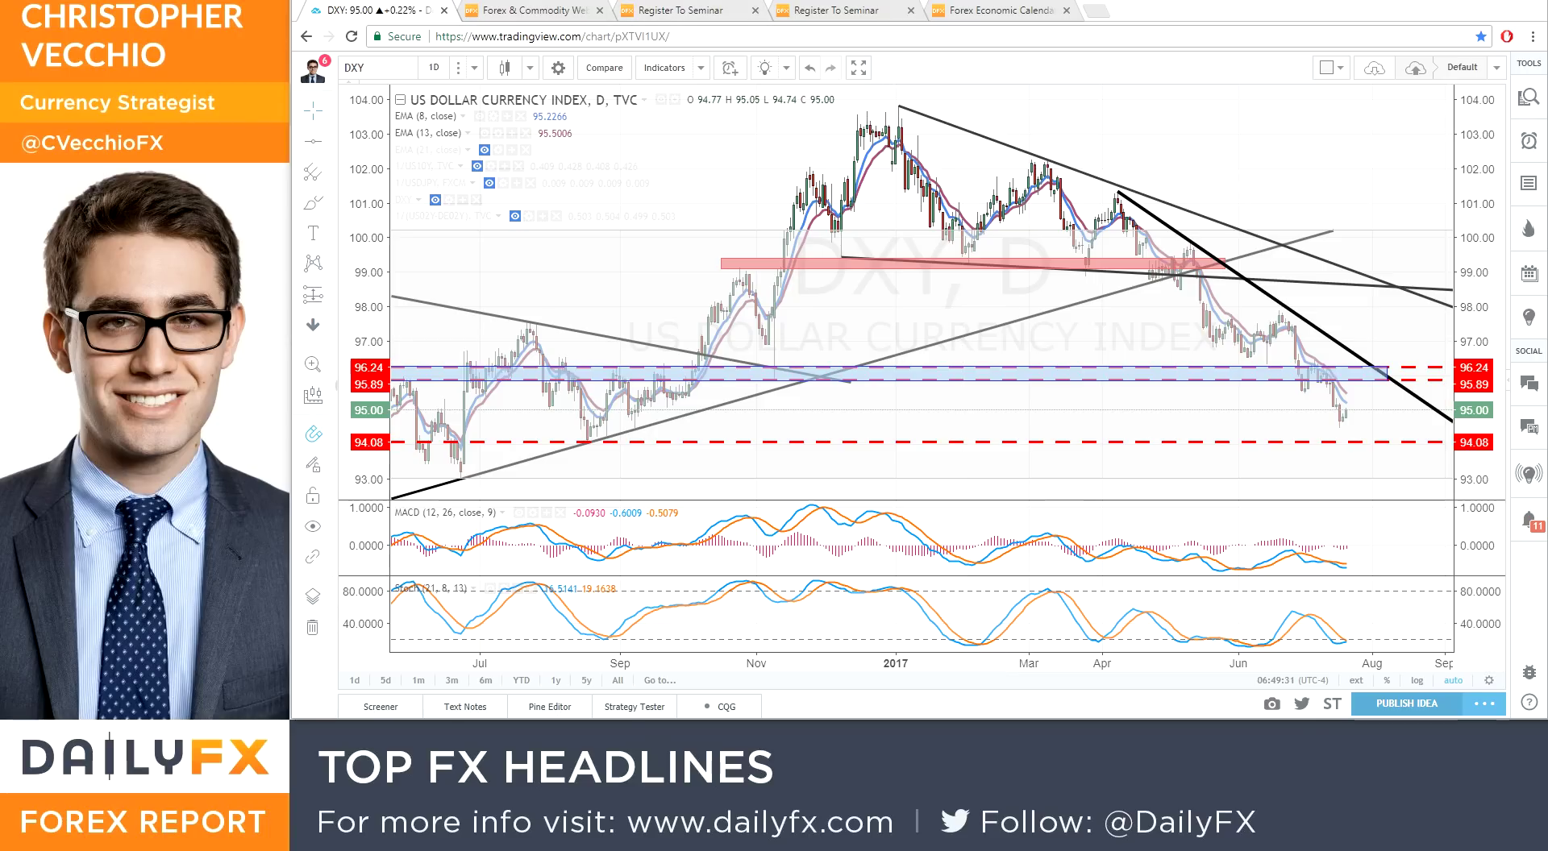
- Dock the DailyFX page, open its webinar registration page, then return to the DXY chart tab
{"action": "left_click_drag", "start_coordinate": [1547, 32], "coordinate": [1083, 30]}
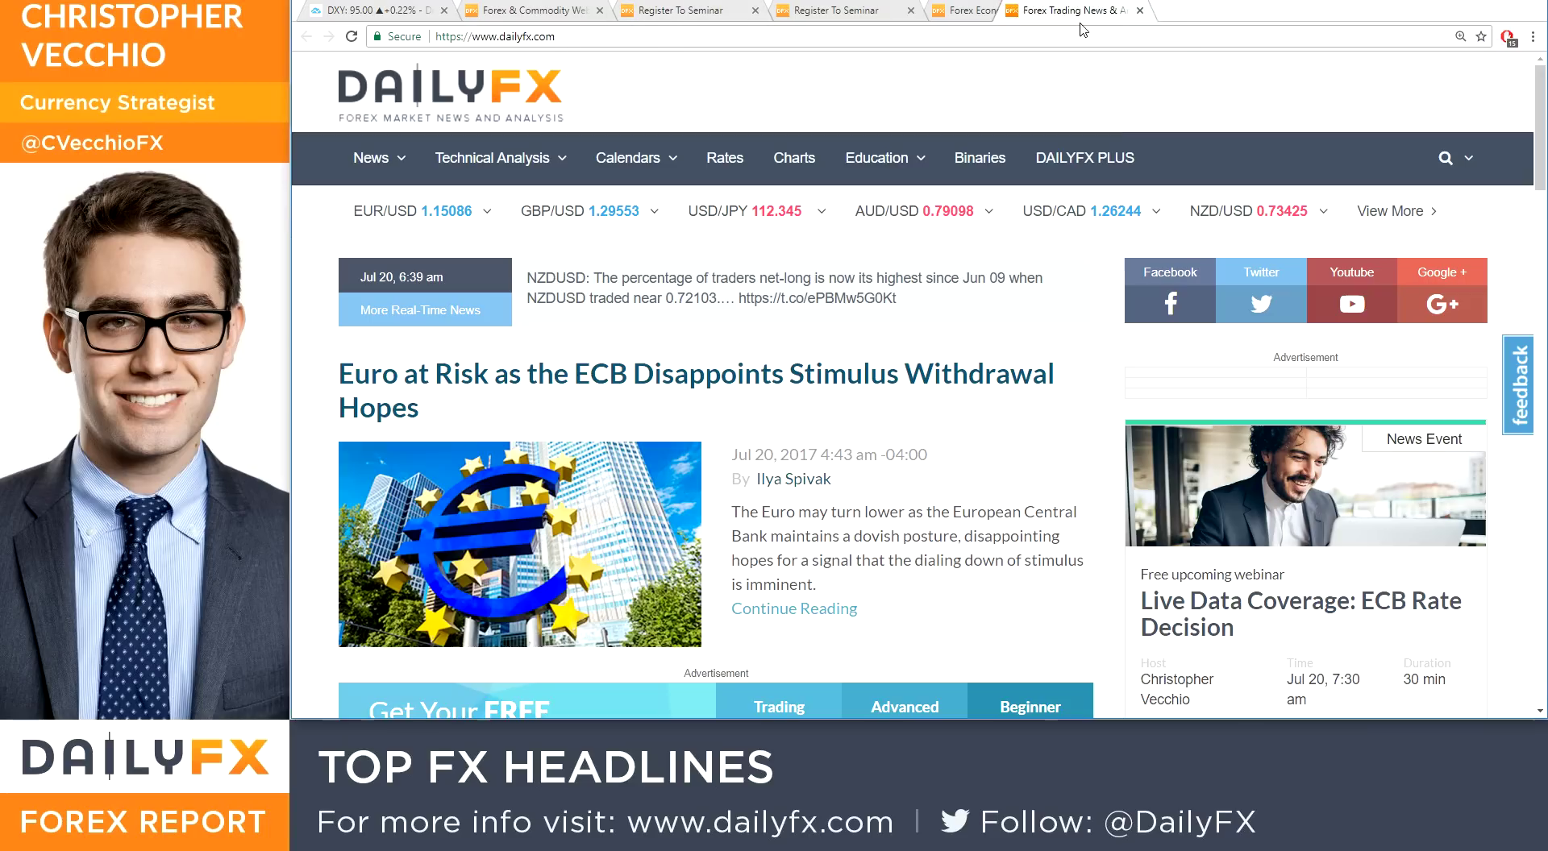
{"action": "scroll", "coordinate": [1309, 596], "scroll_direction": "down", "scroll_amount": 1}
{"action": "scroll", "coordinate": [1311, 601], "scroll_direction": "down", "scroll_amount": 2}
{"action": "left_click", "coordinate": [1365, 526]}
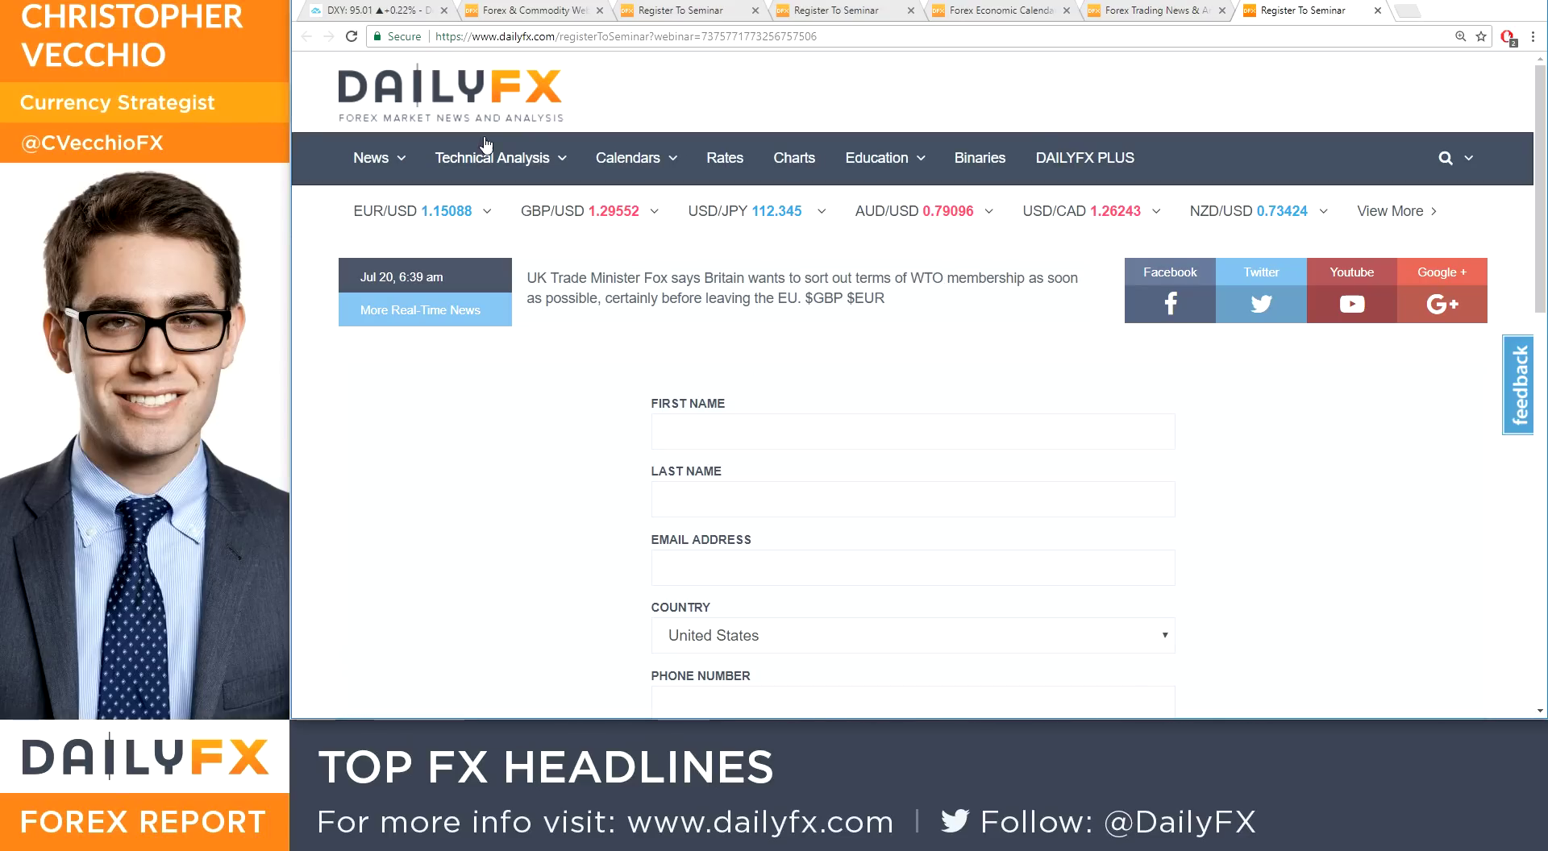
{"action": "left_click", "coordinate": [383, 11]}
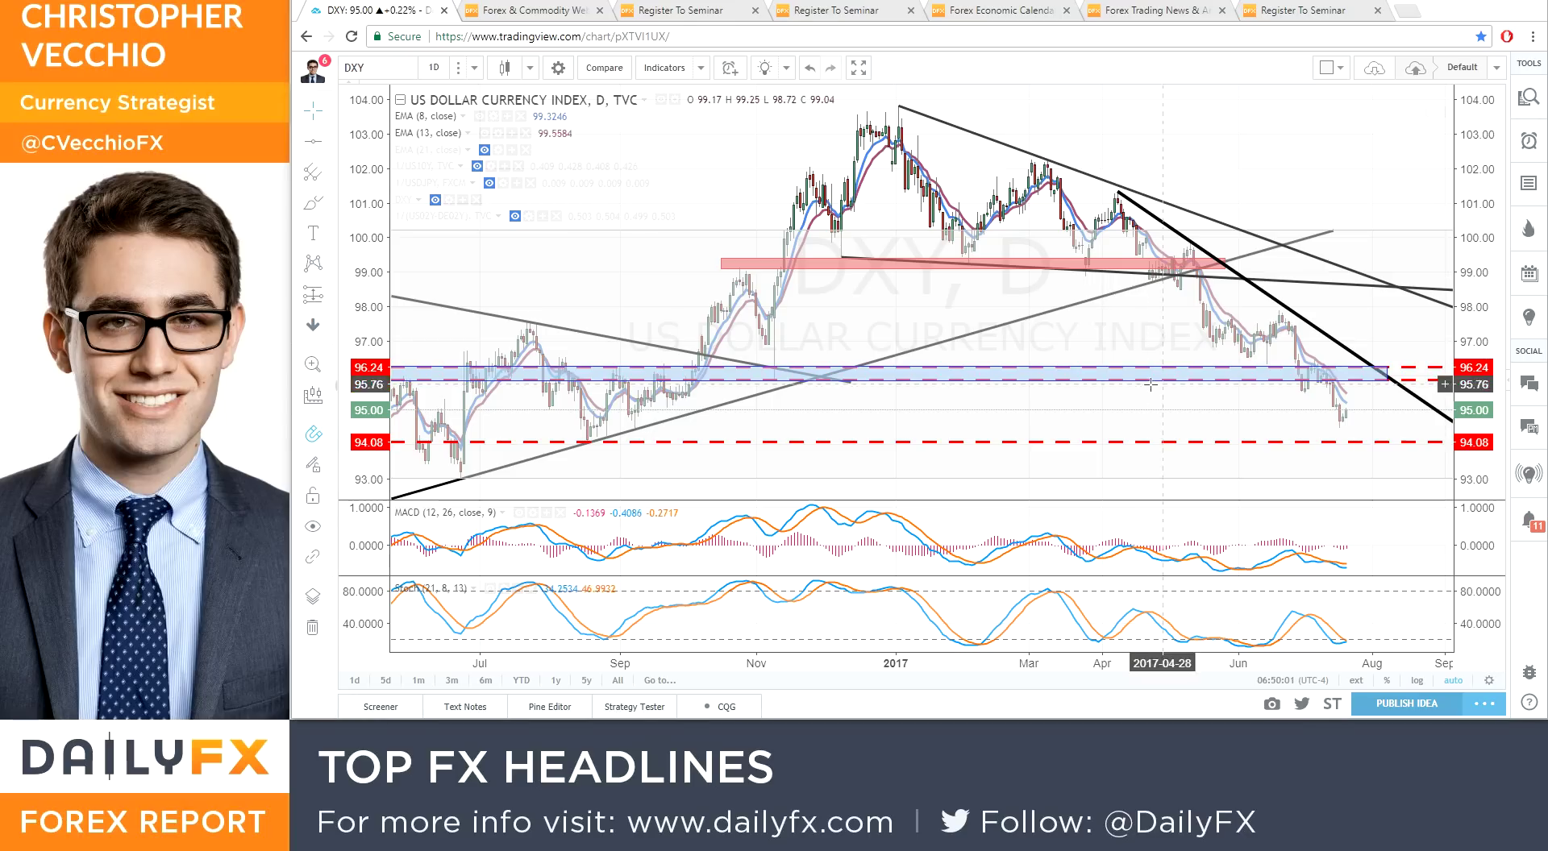
- Load the EURUSD daily chart in place of the Dollar Index
{"action": "type", "text": "EURUSD"}
{"action": "key", "text": "Return"}
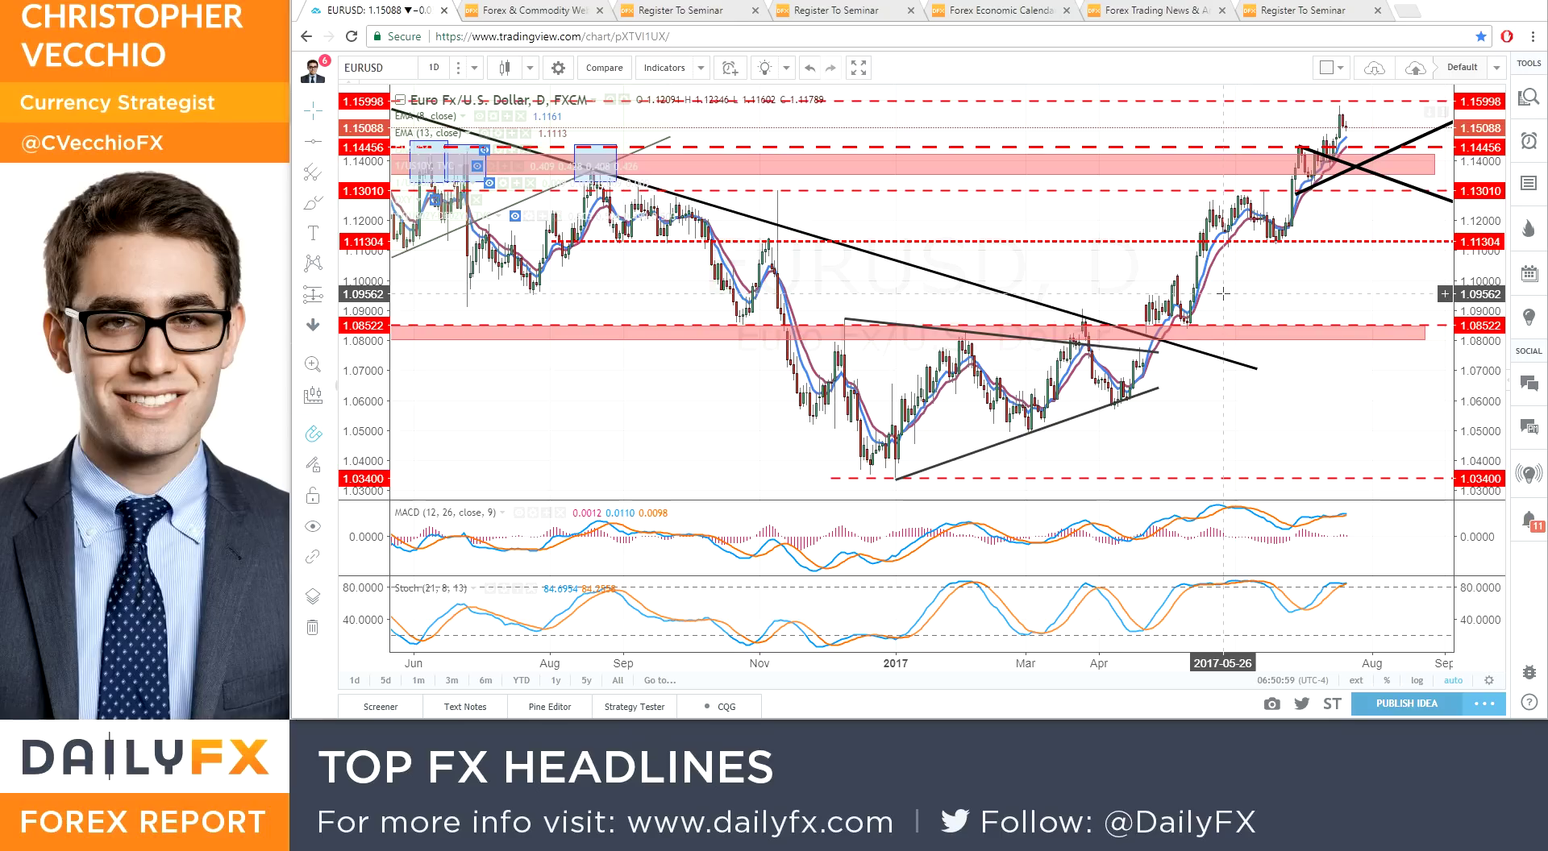
- Zoom the EURUSD chart out to March 2016 and postpone the Windows restart reminder
{"action": "scroll", "coordinate": [1277, 314], "scroll_direction": "down", "scroll_amount": 2}
{"action": "scroll", "coordinate": [1278, 314], "scroll_direction": "down", "scroll_amount": 1}
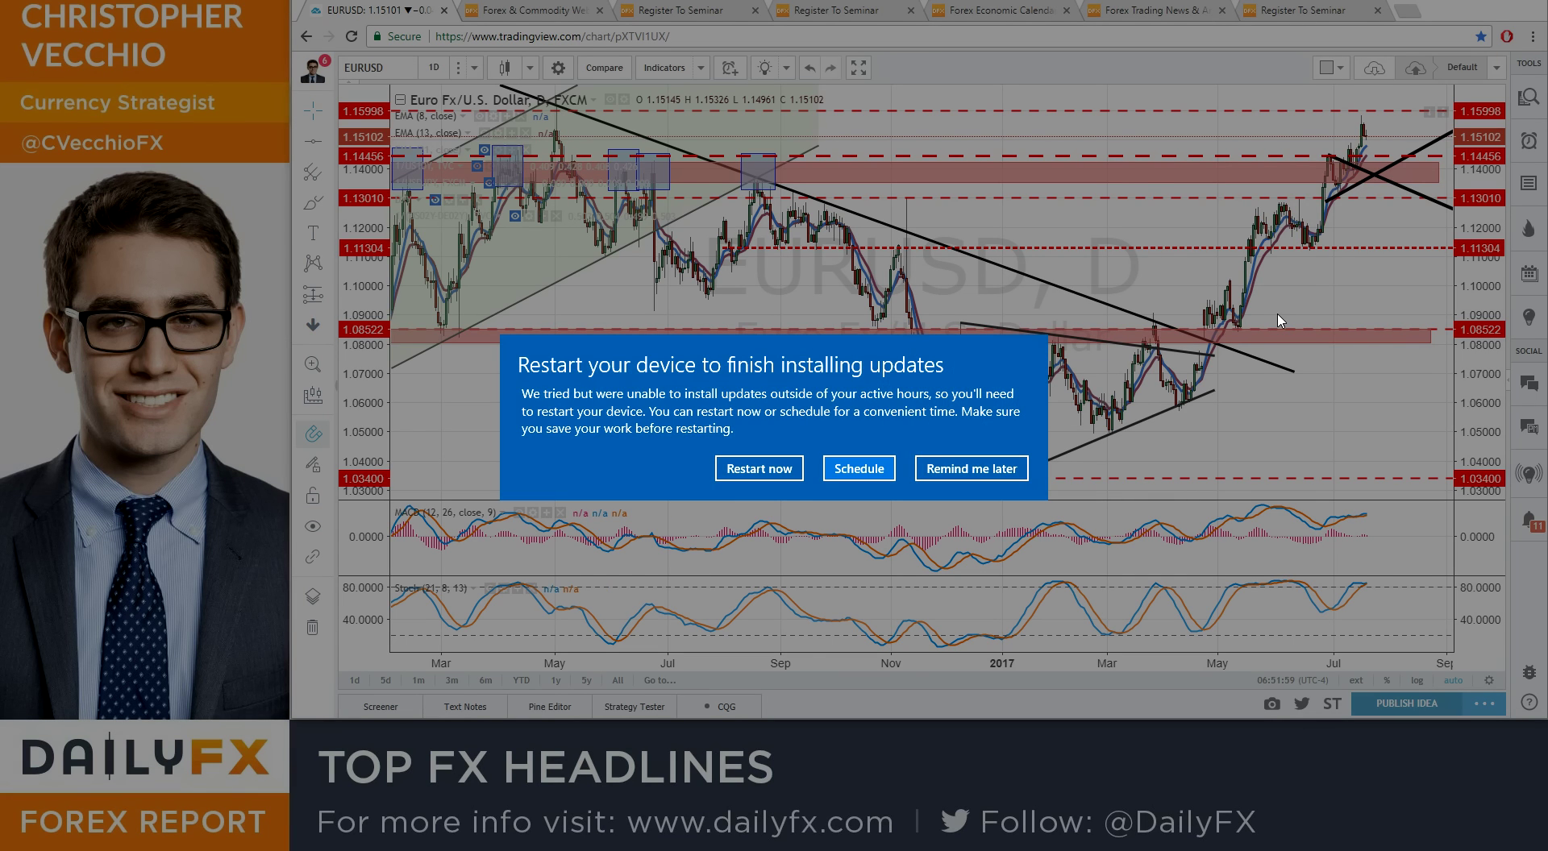
{"action": "left_click", "coordinate": [971, 468]}
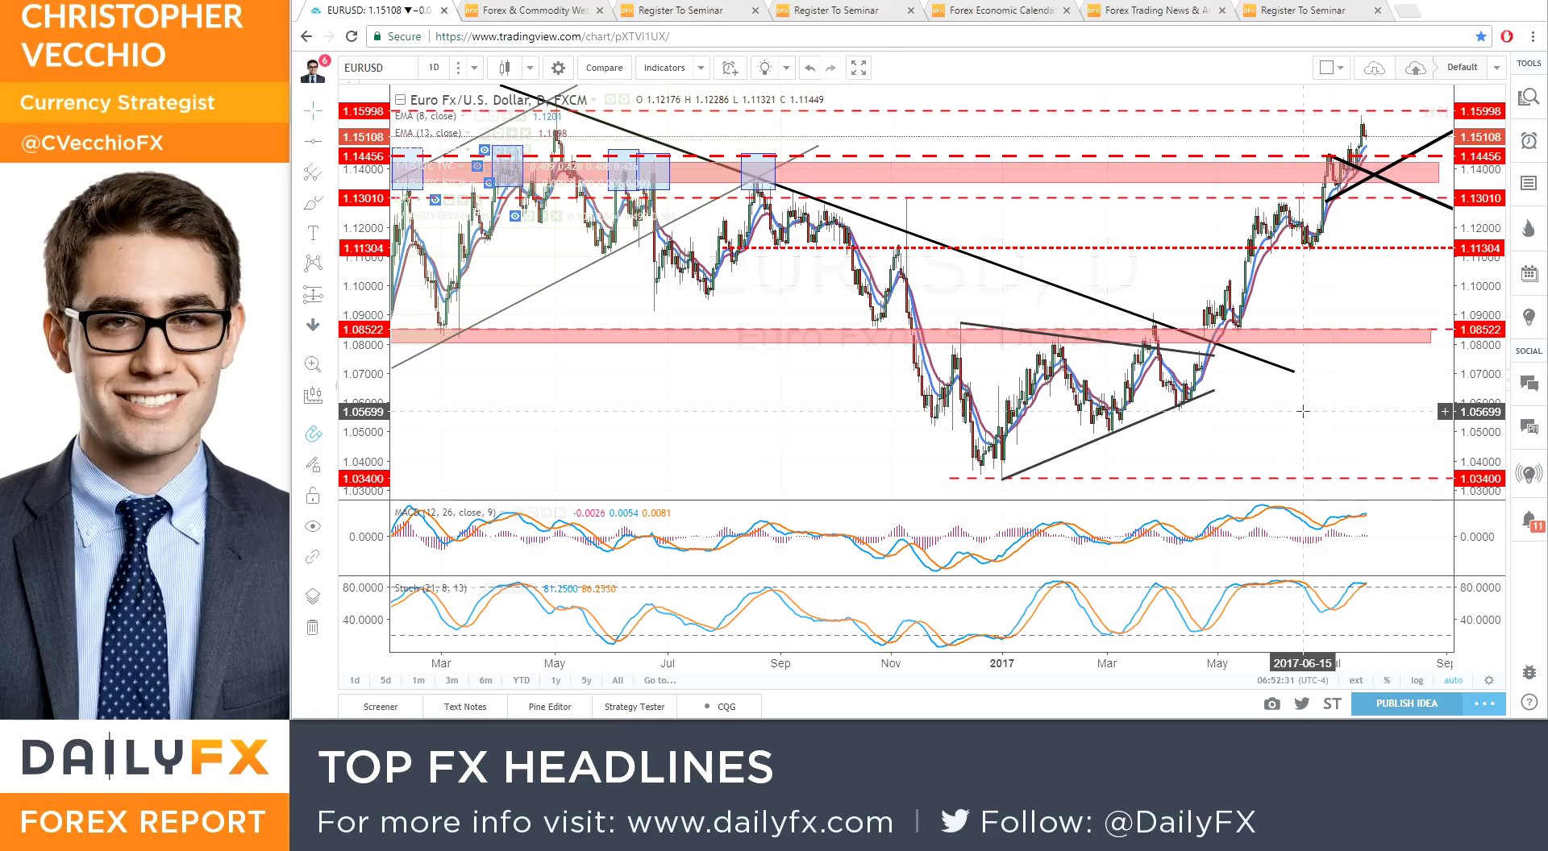
- Zoom the EURUSD chart back in toward November onward
{"action": "scroll", "coordinate": [1257, 420], "scroll_direction": "up", "scroll_amount": 4}
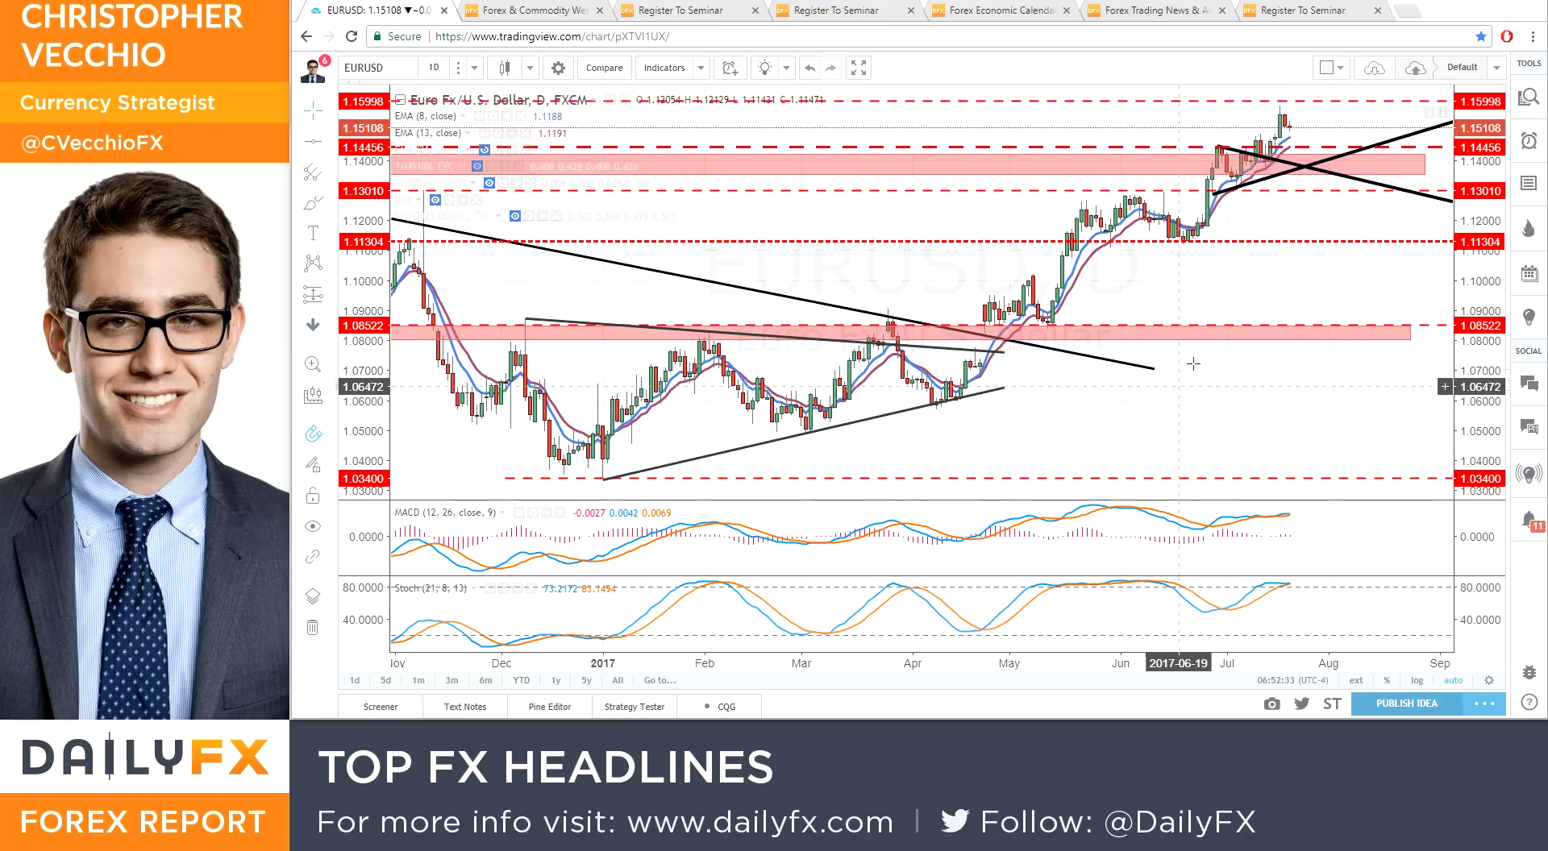
- Draw a rising EURUSD trend line from the April low through the June low
{"action": "left_click", "coordinate": [327, 142]}
{"action": "left_click", "coordinate": [387, 141]}
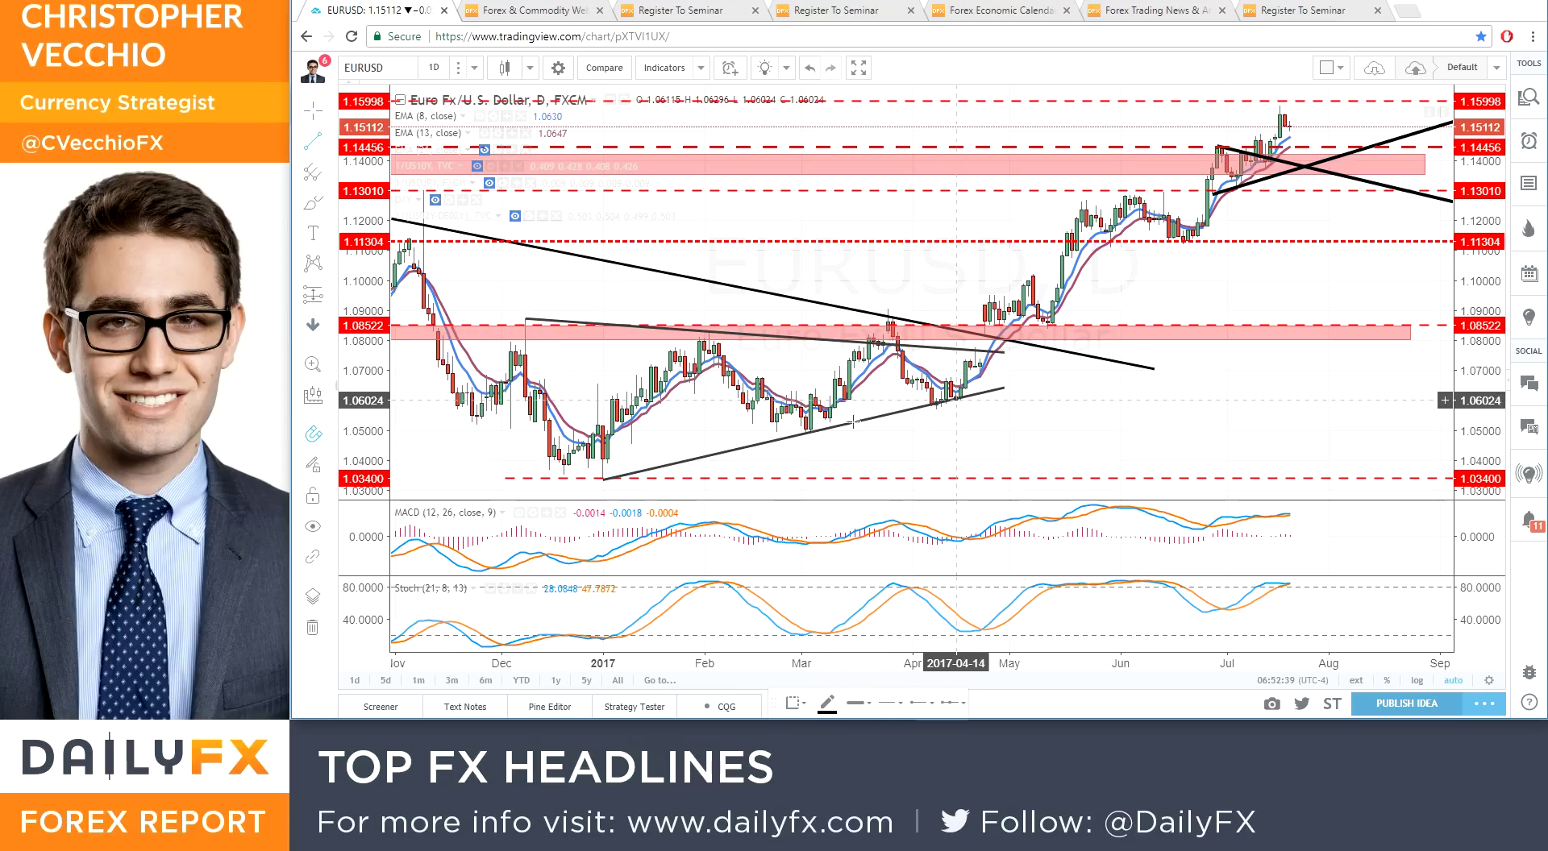
{"action": "left_click", "coordinate": [960, 400]}
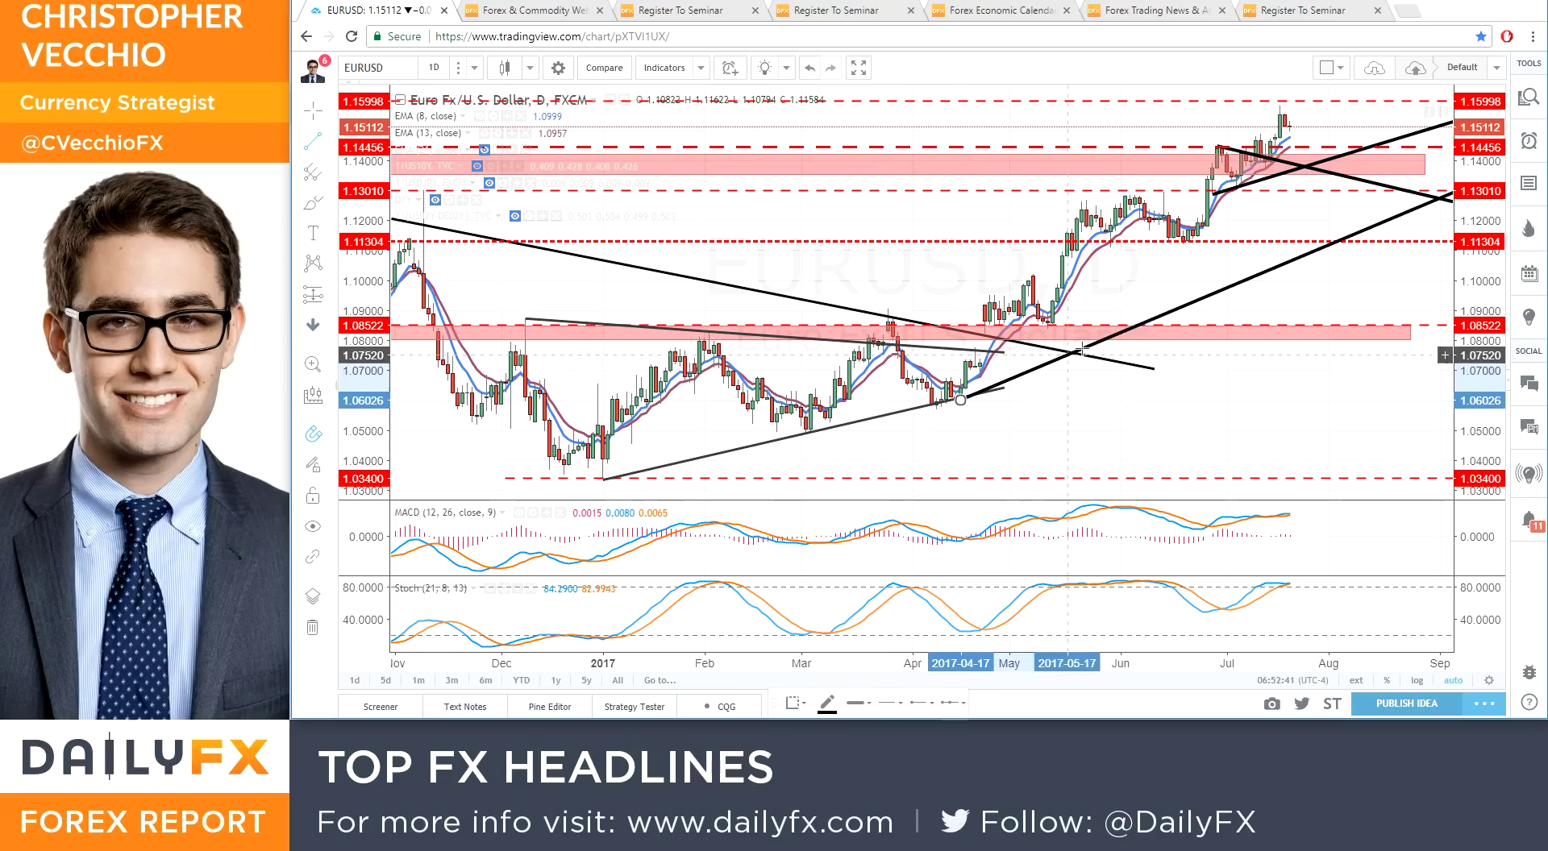
{"action": "left_click", "coordinate": [1188, 242]}
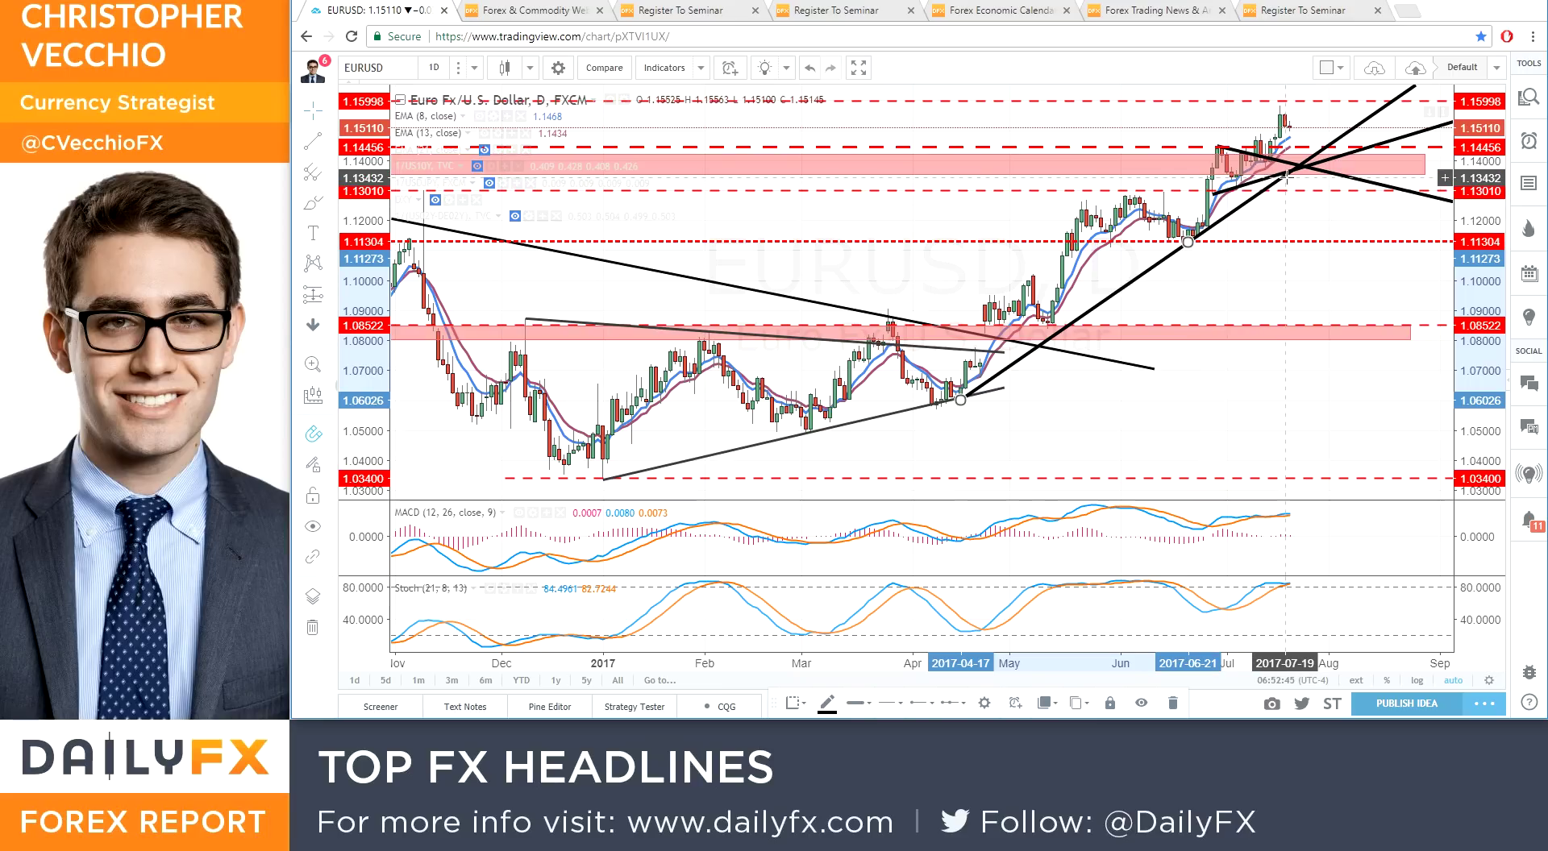
{"action": "left_click", "coordinate": [1142, 413]}
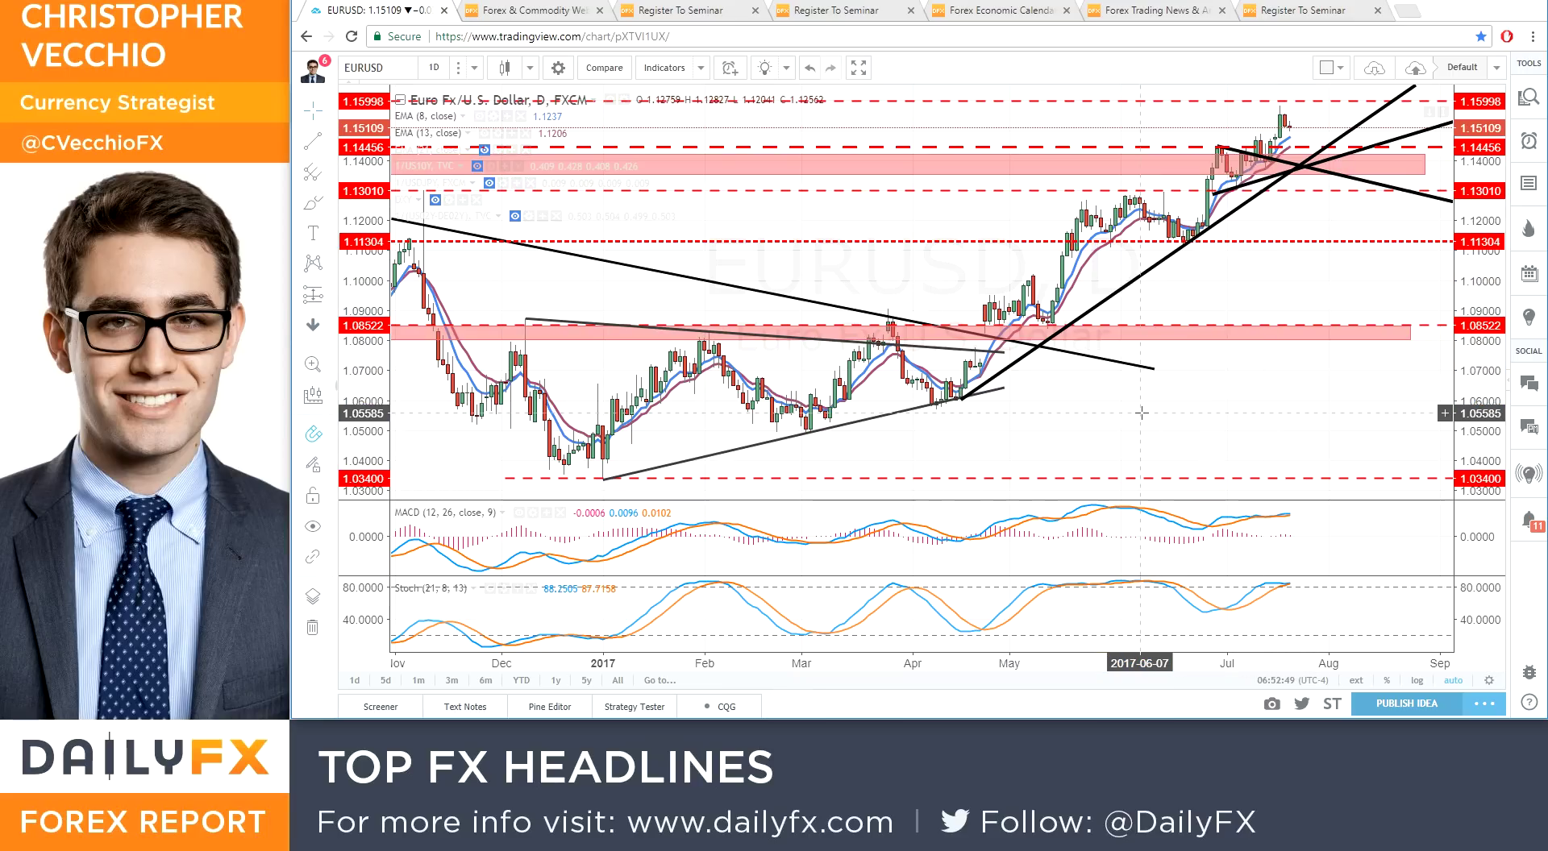
{"action": "scroll", "coordinate": [1142, 413], "scroll_direction": "down", "scroll_amount": 2}
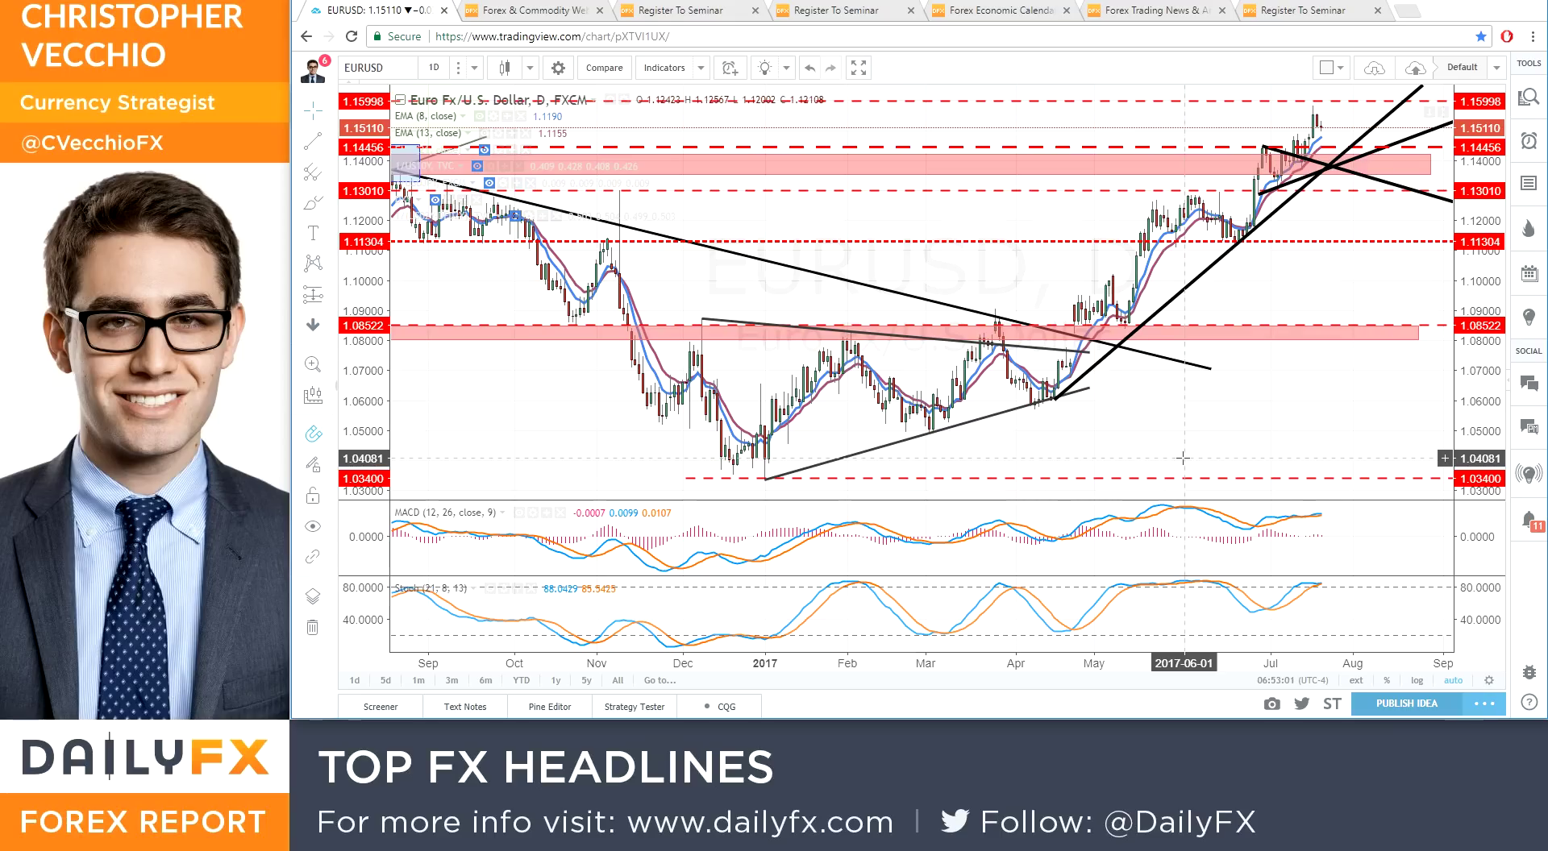
- Load the EURJPY daily chart and zoom in on price from January 2017
{"action": "type", "text": "EURJ"}
{"action": "key", "text": "Return"}
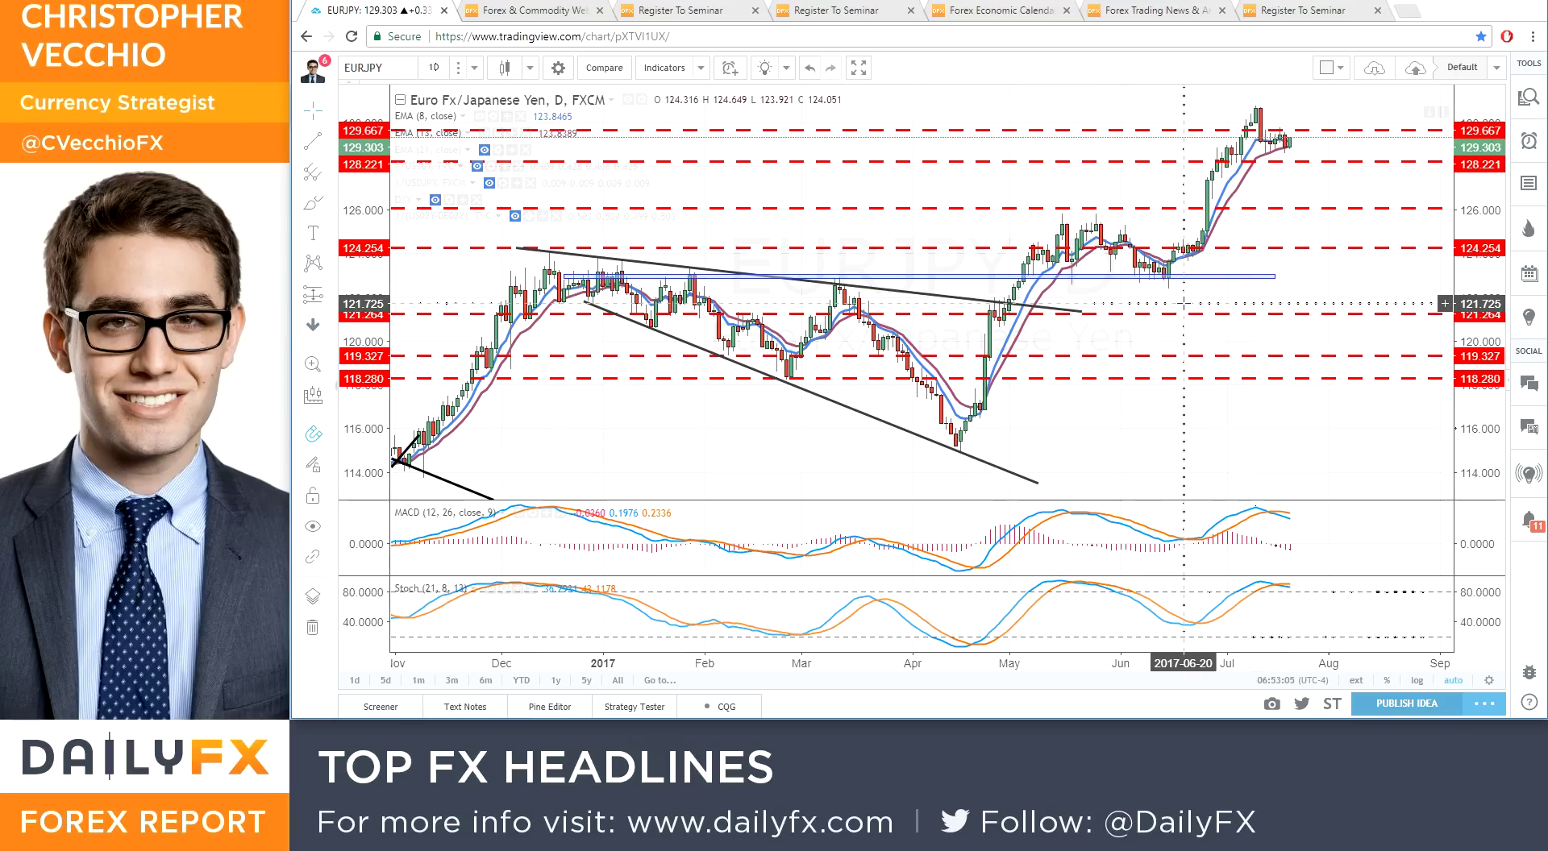
{"action": "scroll", "coordinate": [1183, 303], "scroll_direction": "up", "scroll_amount": 1}
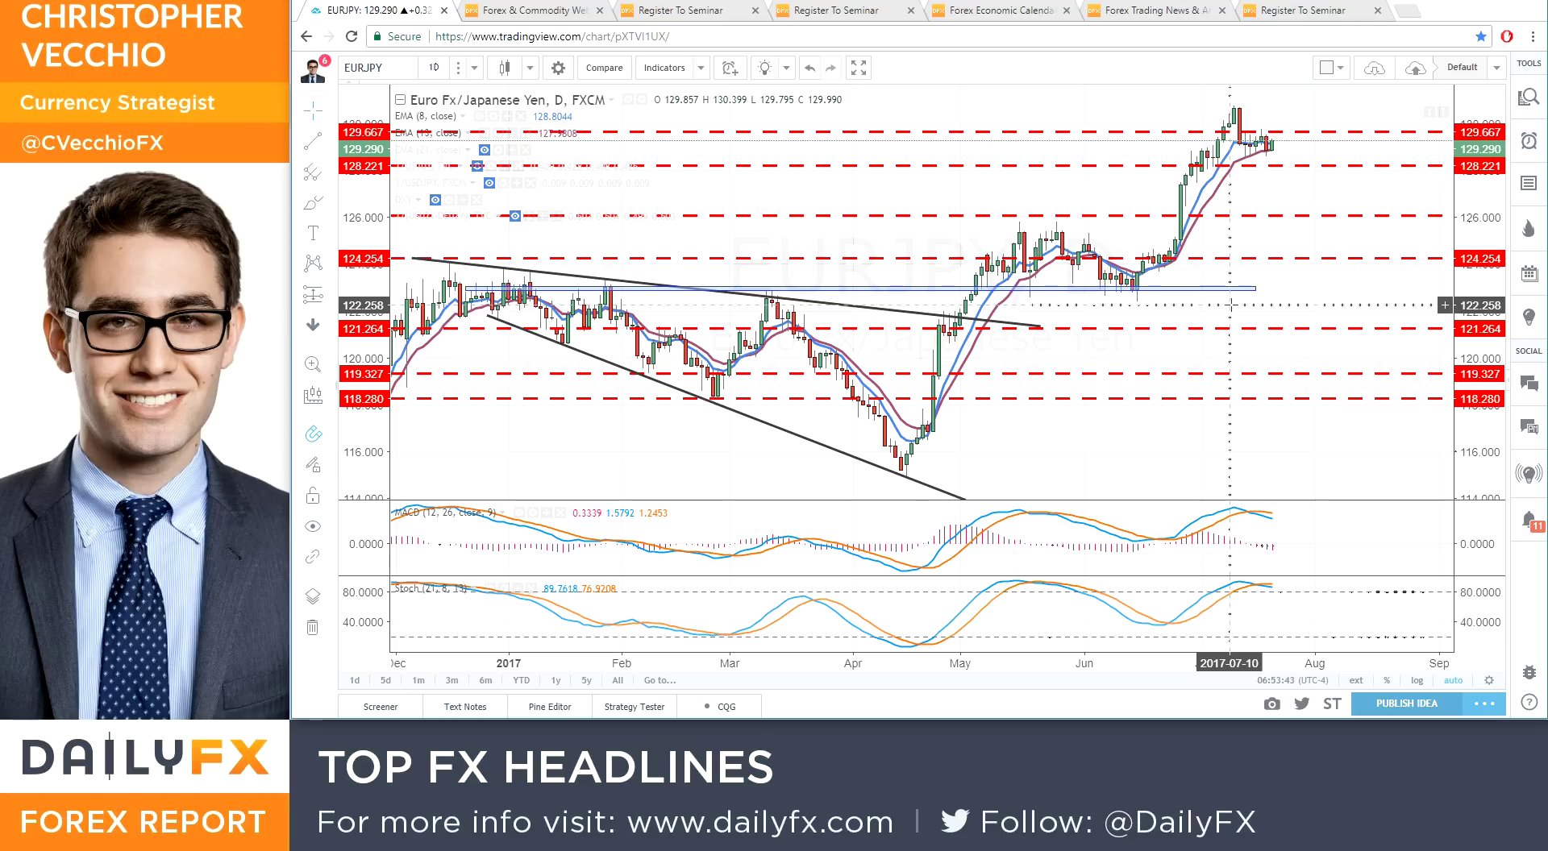
{"action": "scroll", "coordinate": [1231, 305], "scroll_direction": "up", "scroll_amount": 4}
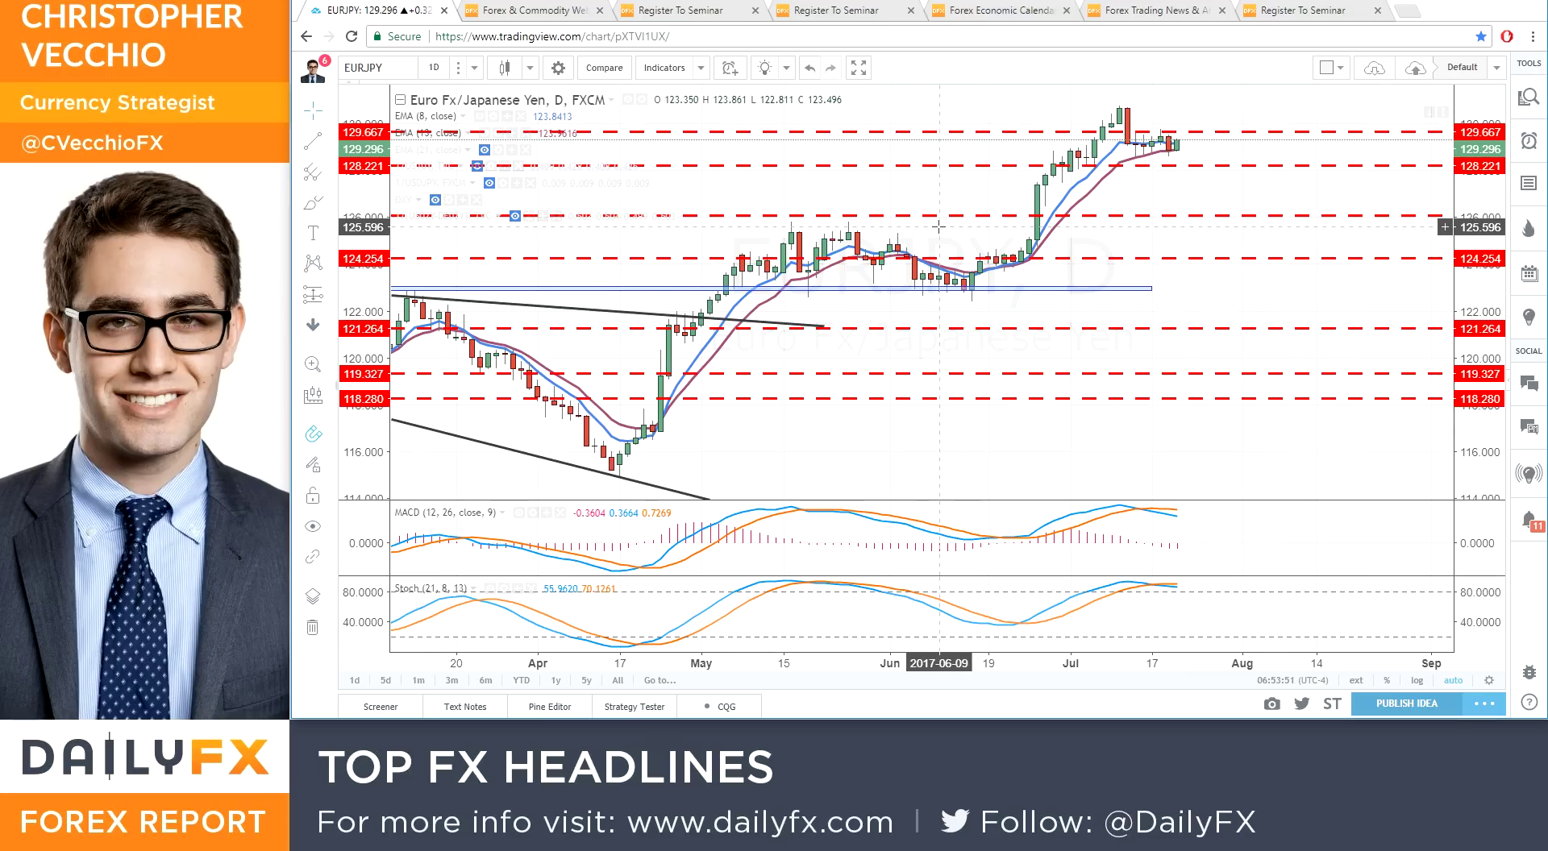
{"action": "scroll", "coordinate": [939, 227], "scroll_direction": "up", "scroll_amount": 2}
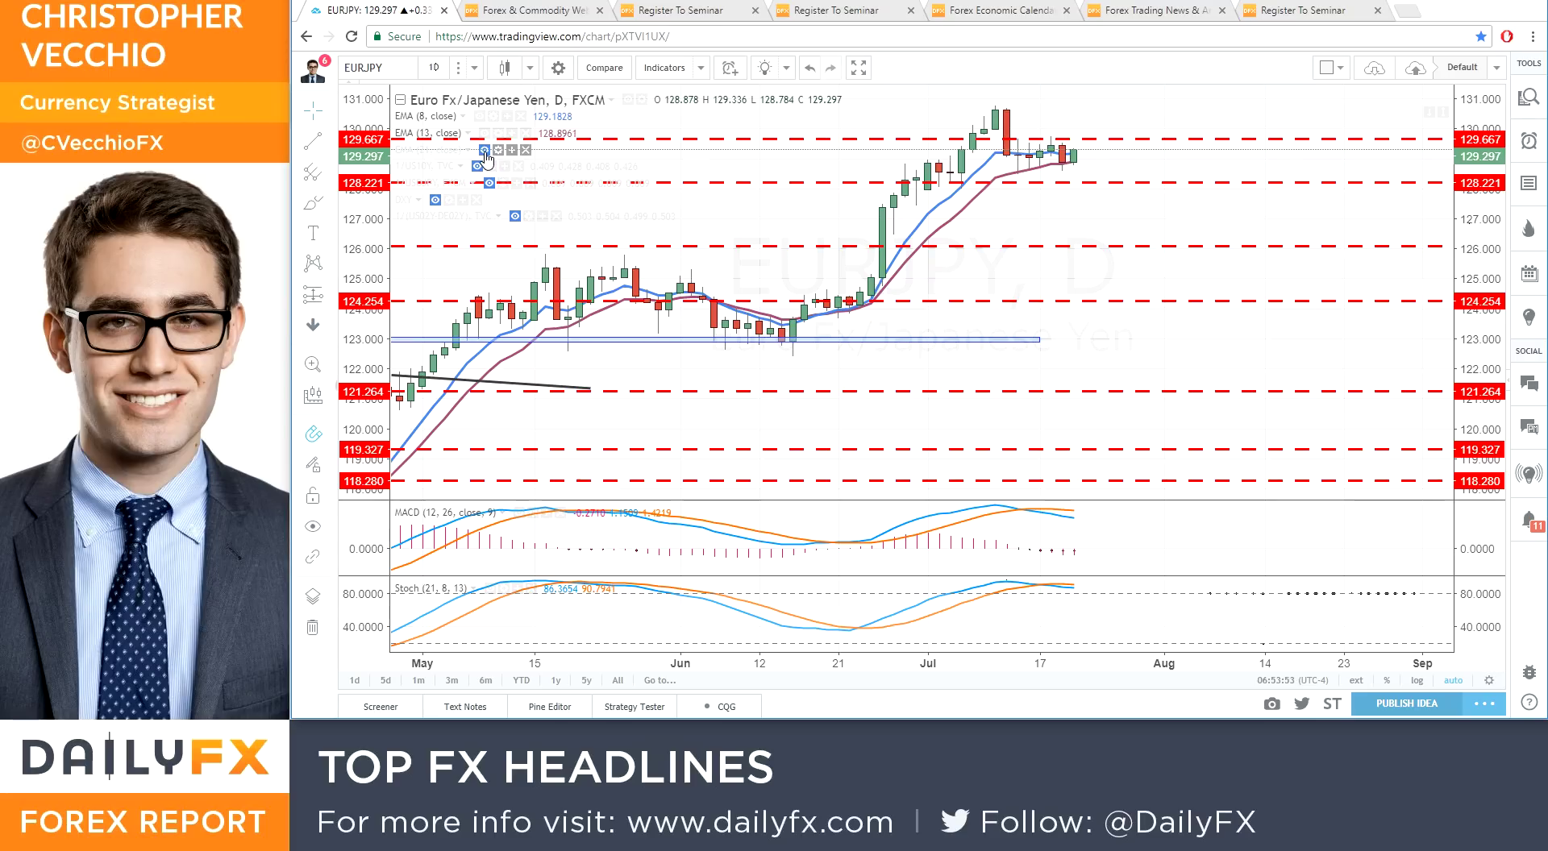
- Unhide the 21-period EMA line on the EURJPY chart
{"action": "left_click", "coordinate": [485, 150]}
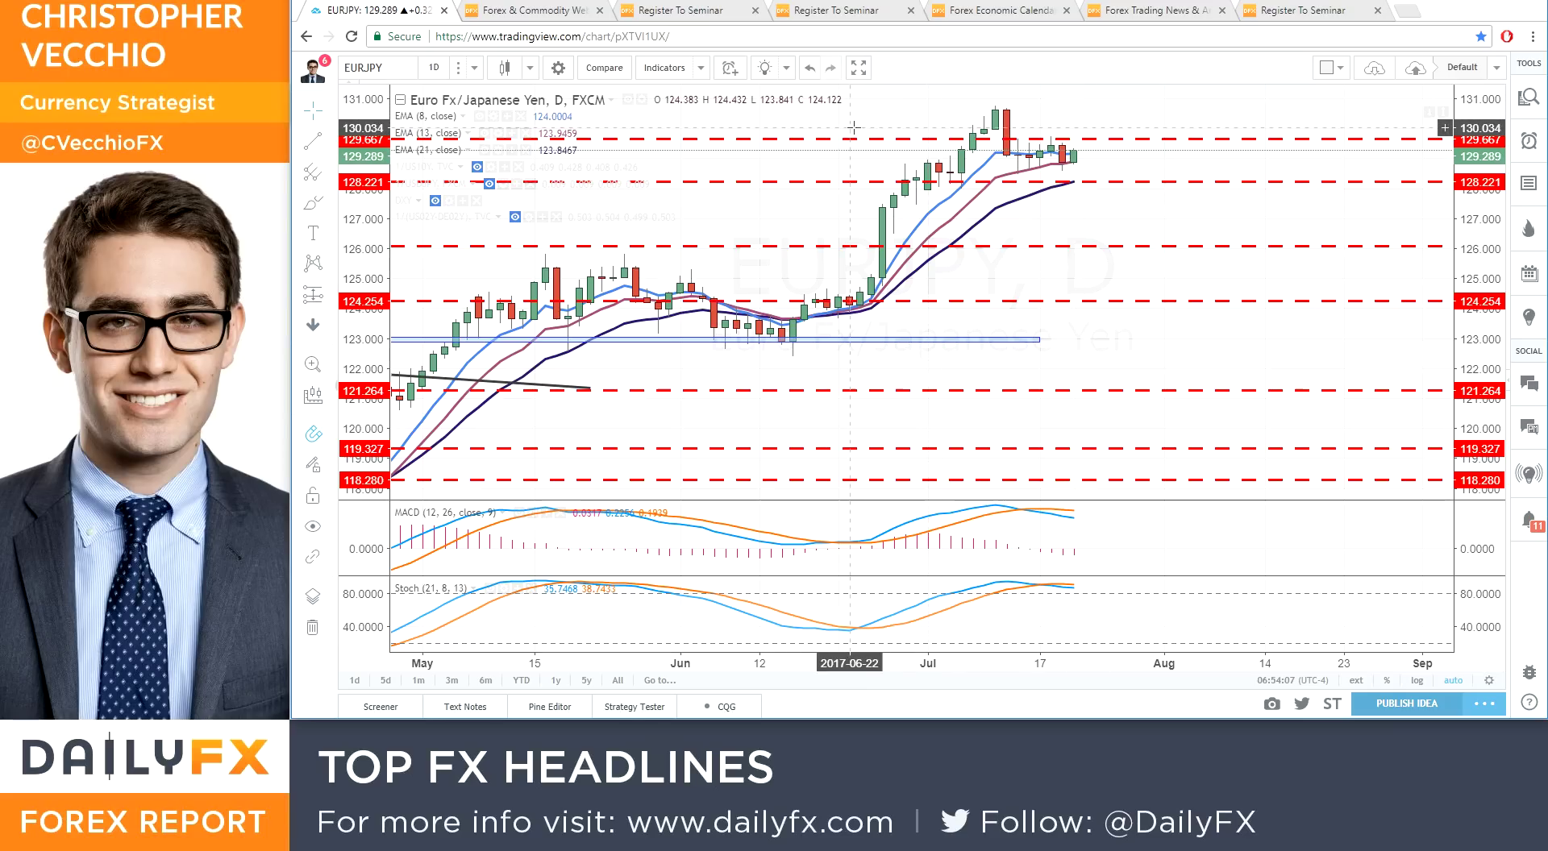
{"action": "scroll", "coordinate": [854, 128], "scroll_direction": "down", "scroll_amount": 3}
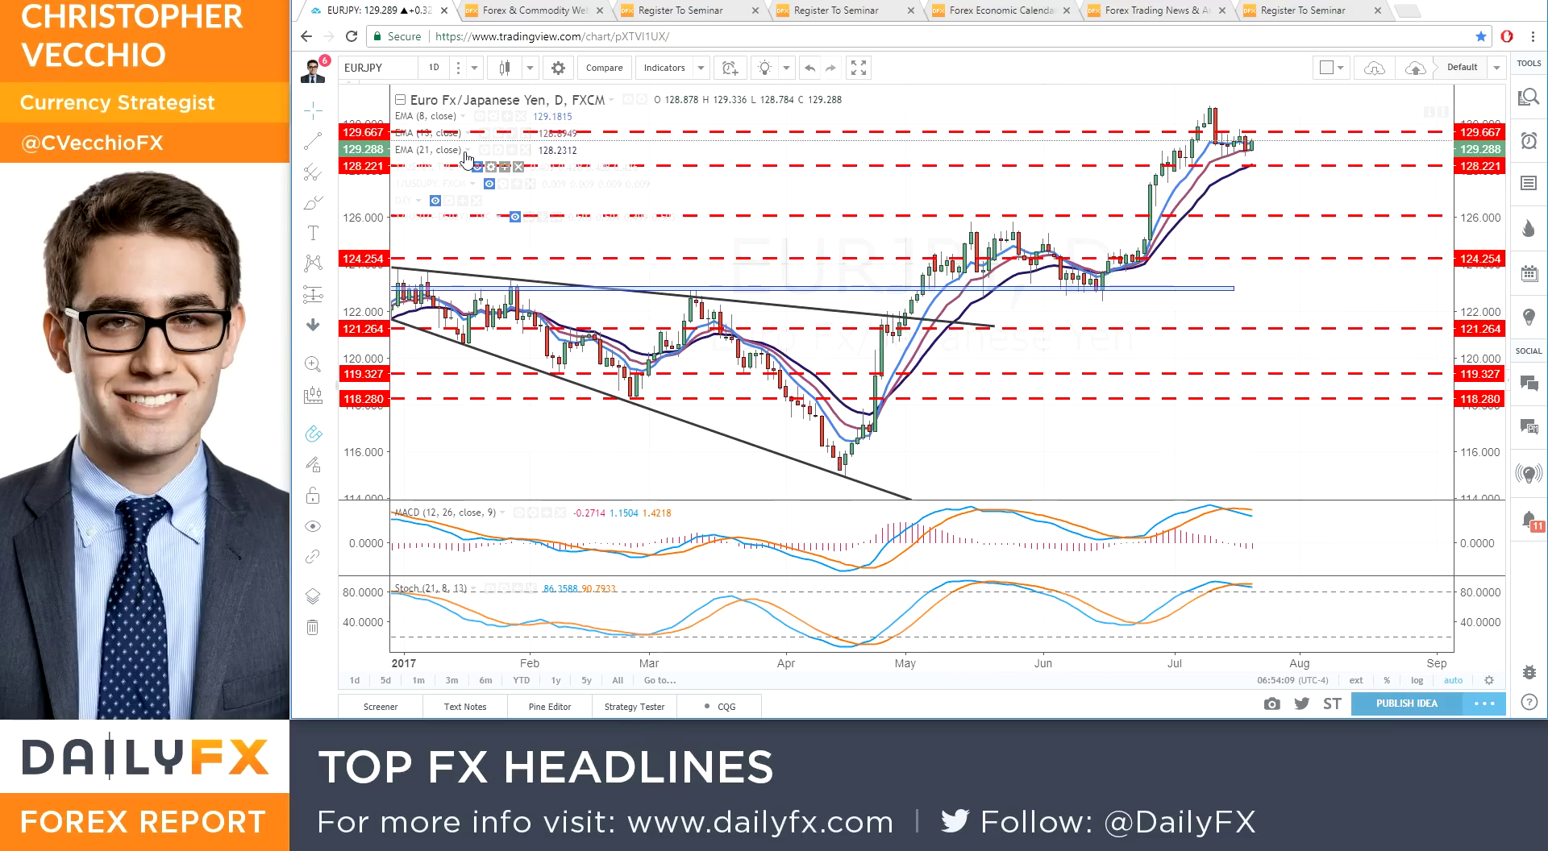
{"action": "left_click", "coordinate": [313, 141]}
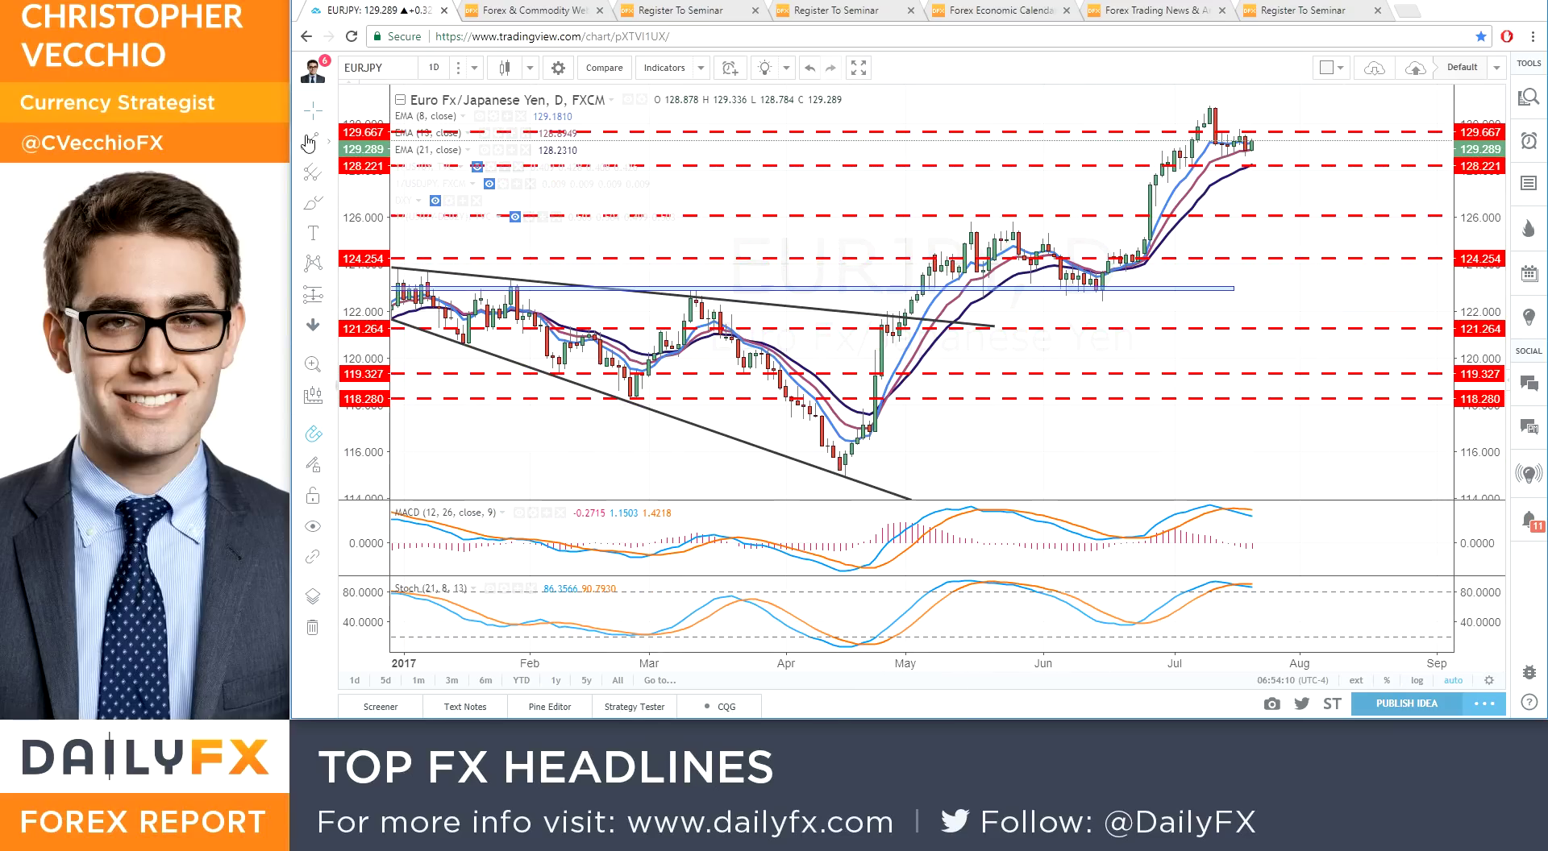
- Draw a rising EURJPY trend line from the April 114.851 low through the June lows, then enter EURGBP
{"action": "left_click", "coordinate": [844, 478]}
{"action": "left_click", "coordinate": [1102, 303]}
{"action": "left_click_drag", "start_coordinate": [1102, 303], "coordinate": [1114, 306]}
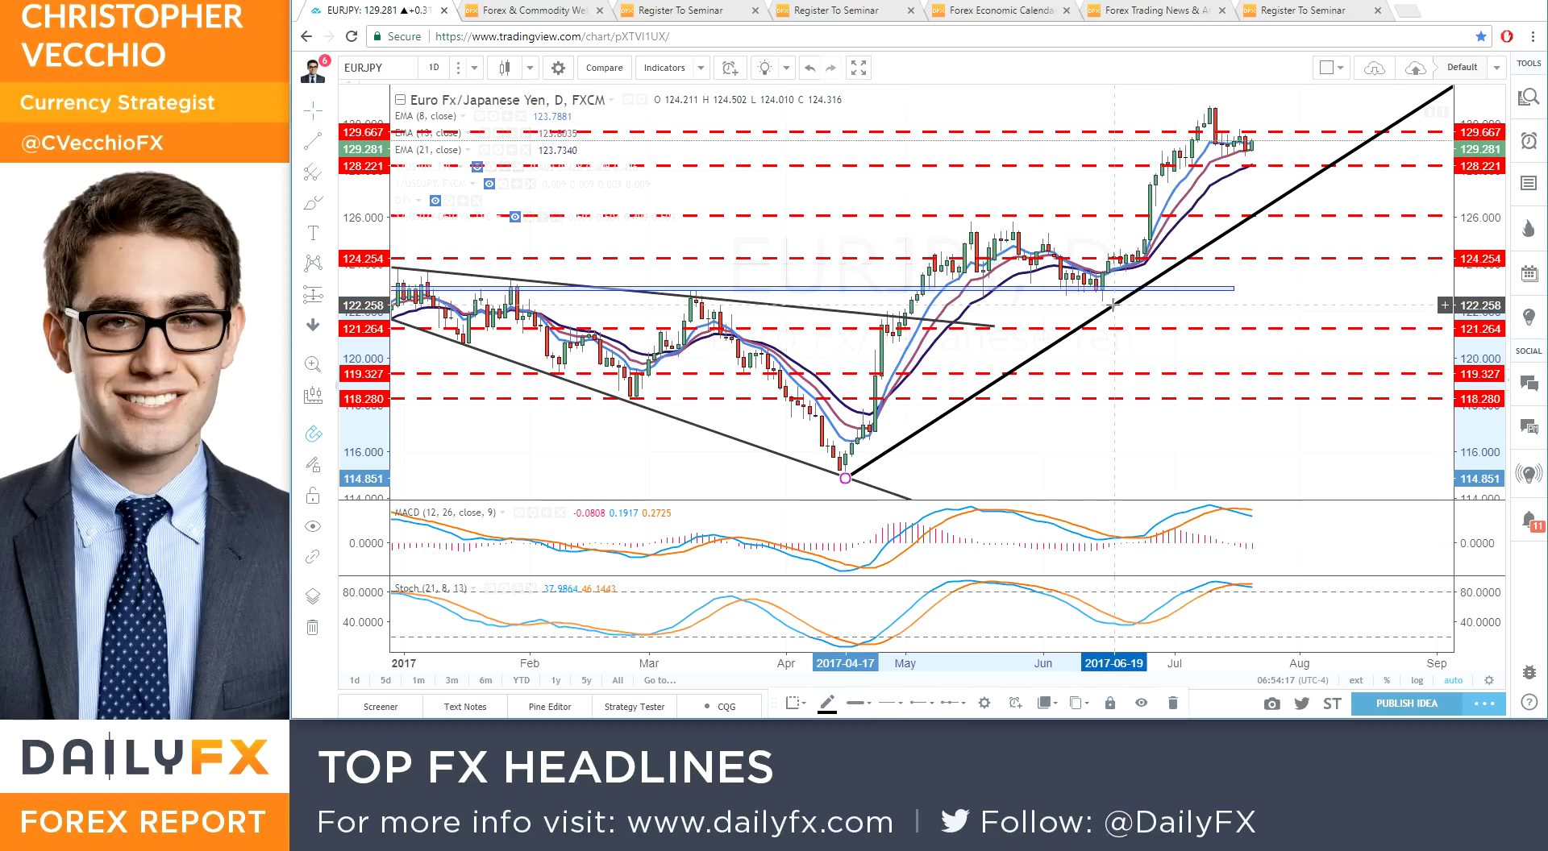
{"action": "scroll", "coordinate": [1114, 306], "scroll_direction": "down", "scroll_amount": 5}
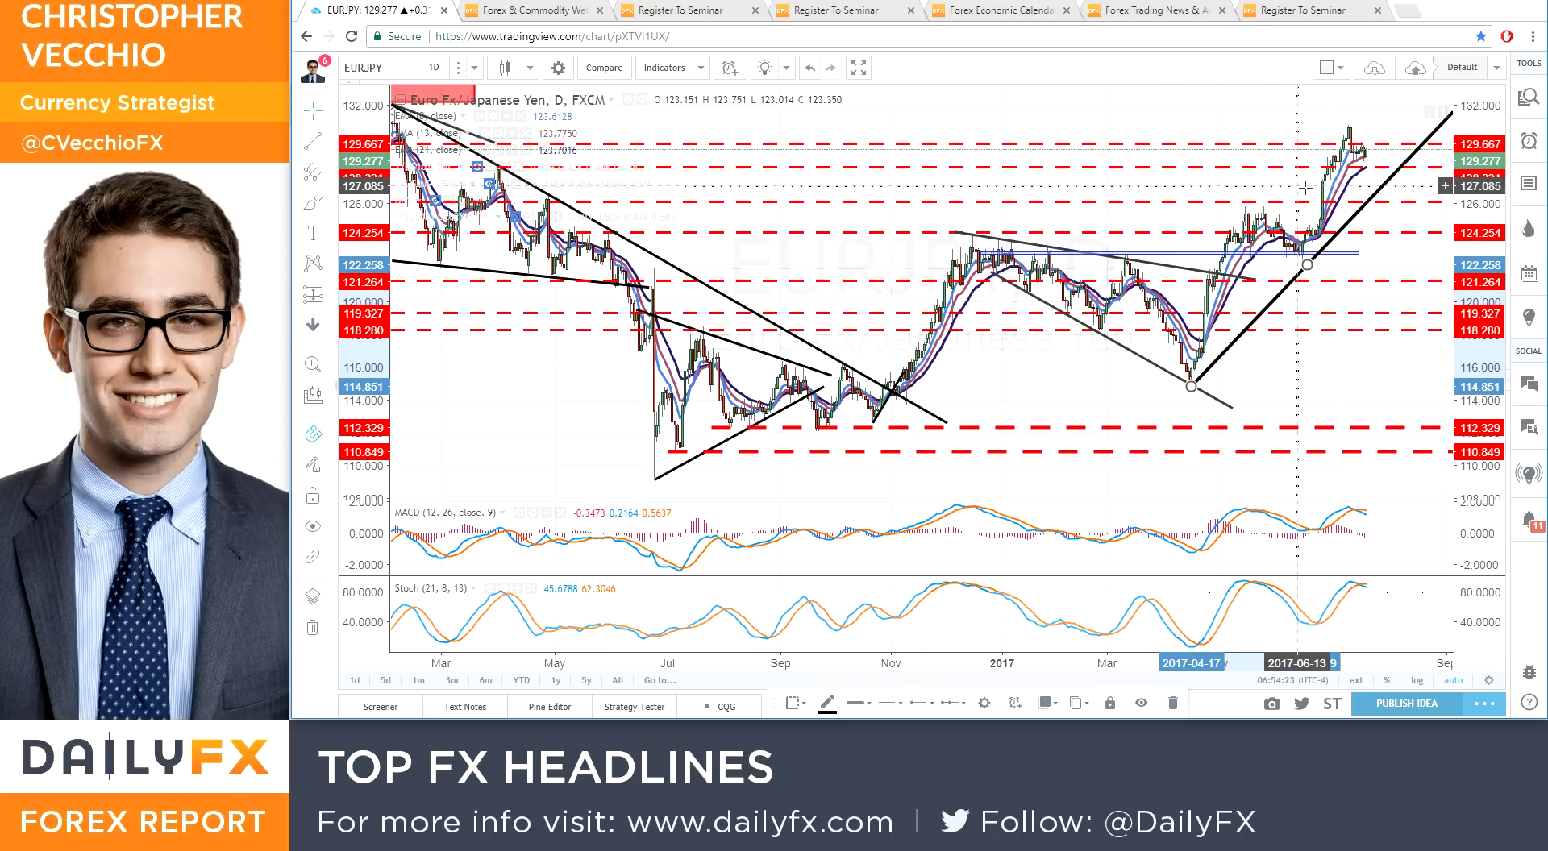
{"action": "scroll", "coordinate": [1258, 208], "scroll_direction": "up", "scroll_amount": 5}
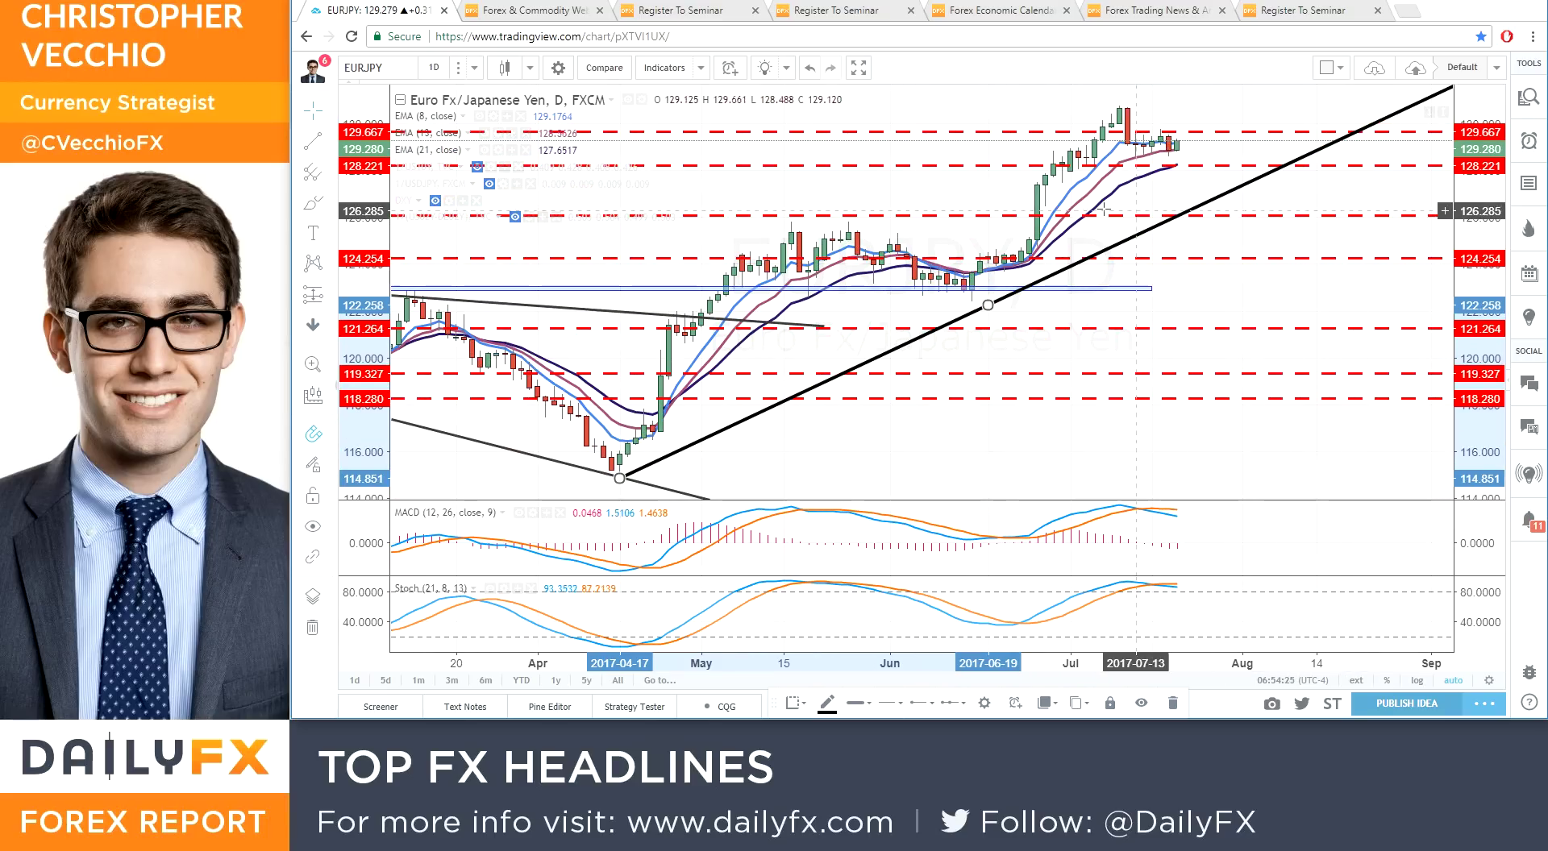
{"action": "left_click", "coordinate": [743, 186]}
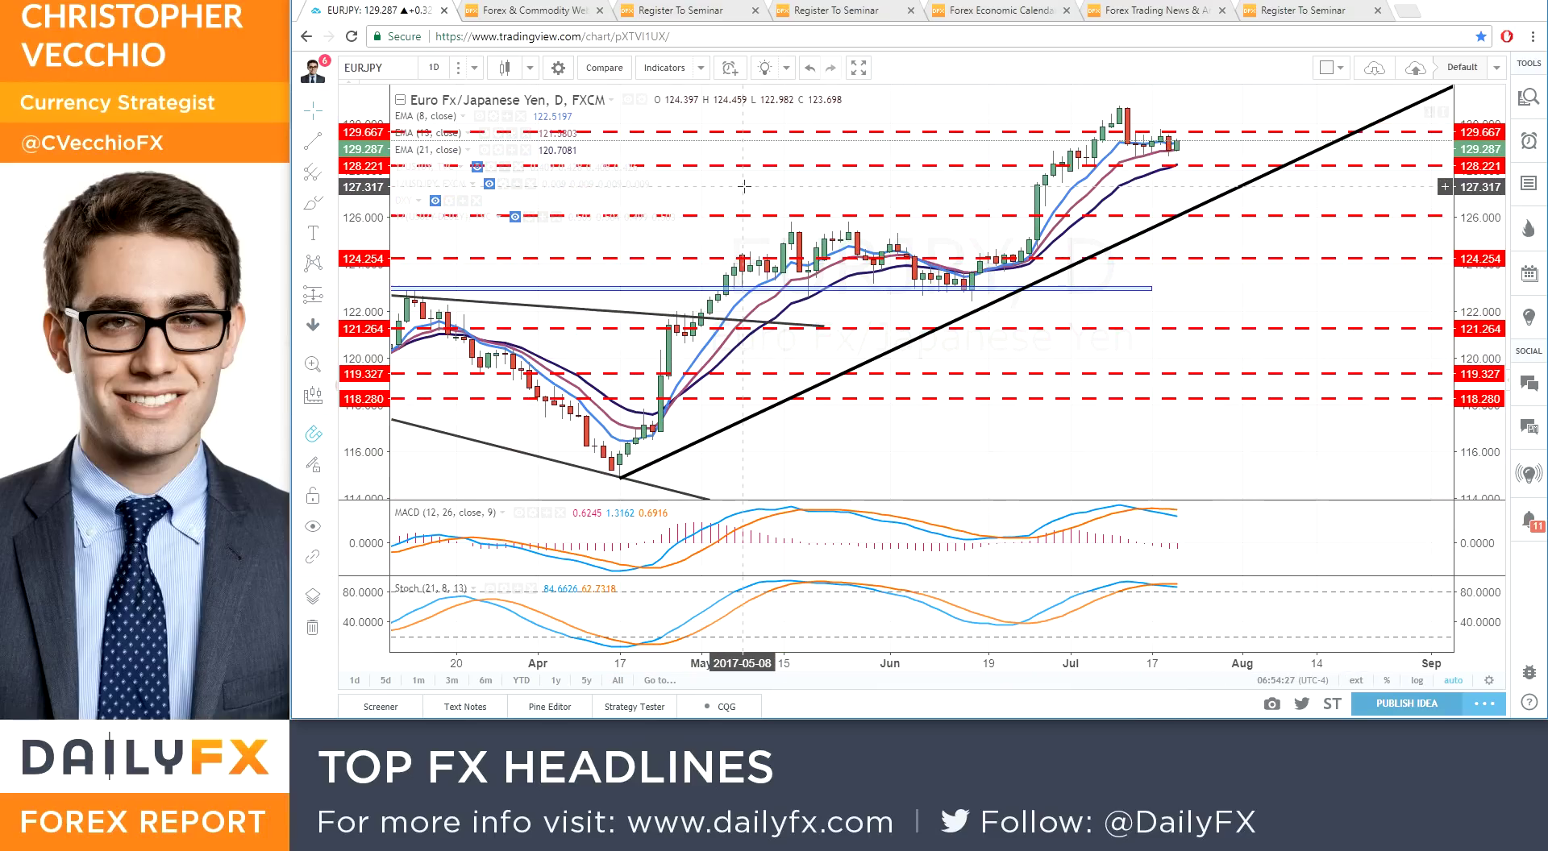
{"action": "type", "text": "EURGBP"}
{"action": "key", "text": "Return"}
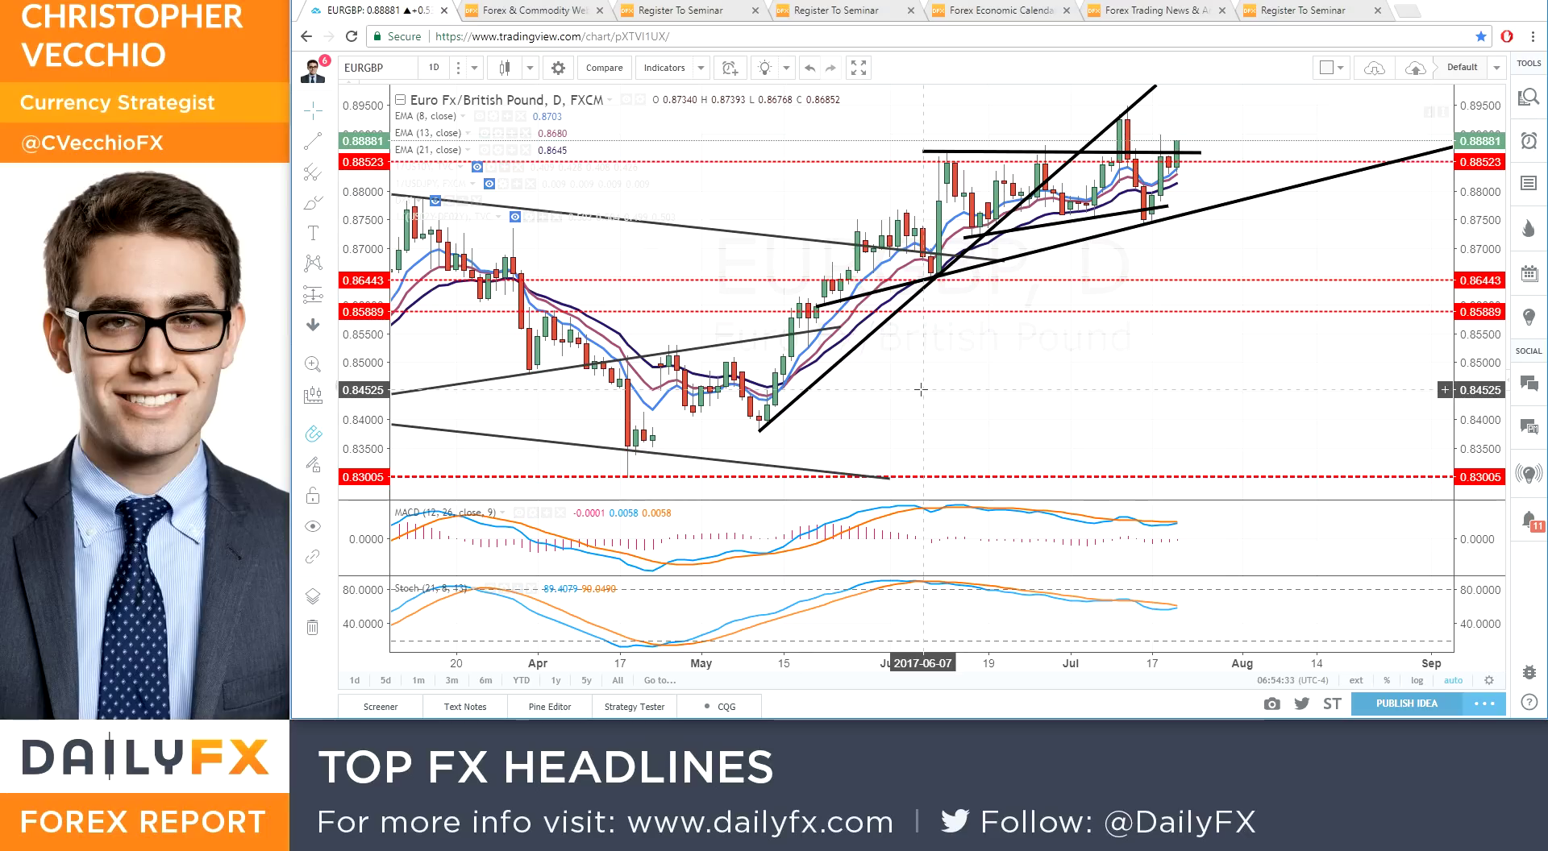
{"action": "type", "text": "GBPUSD"}
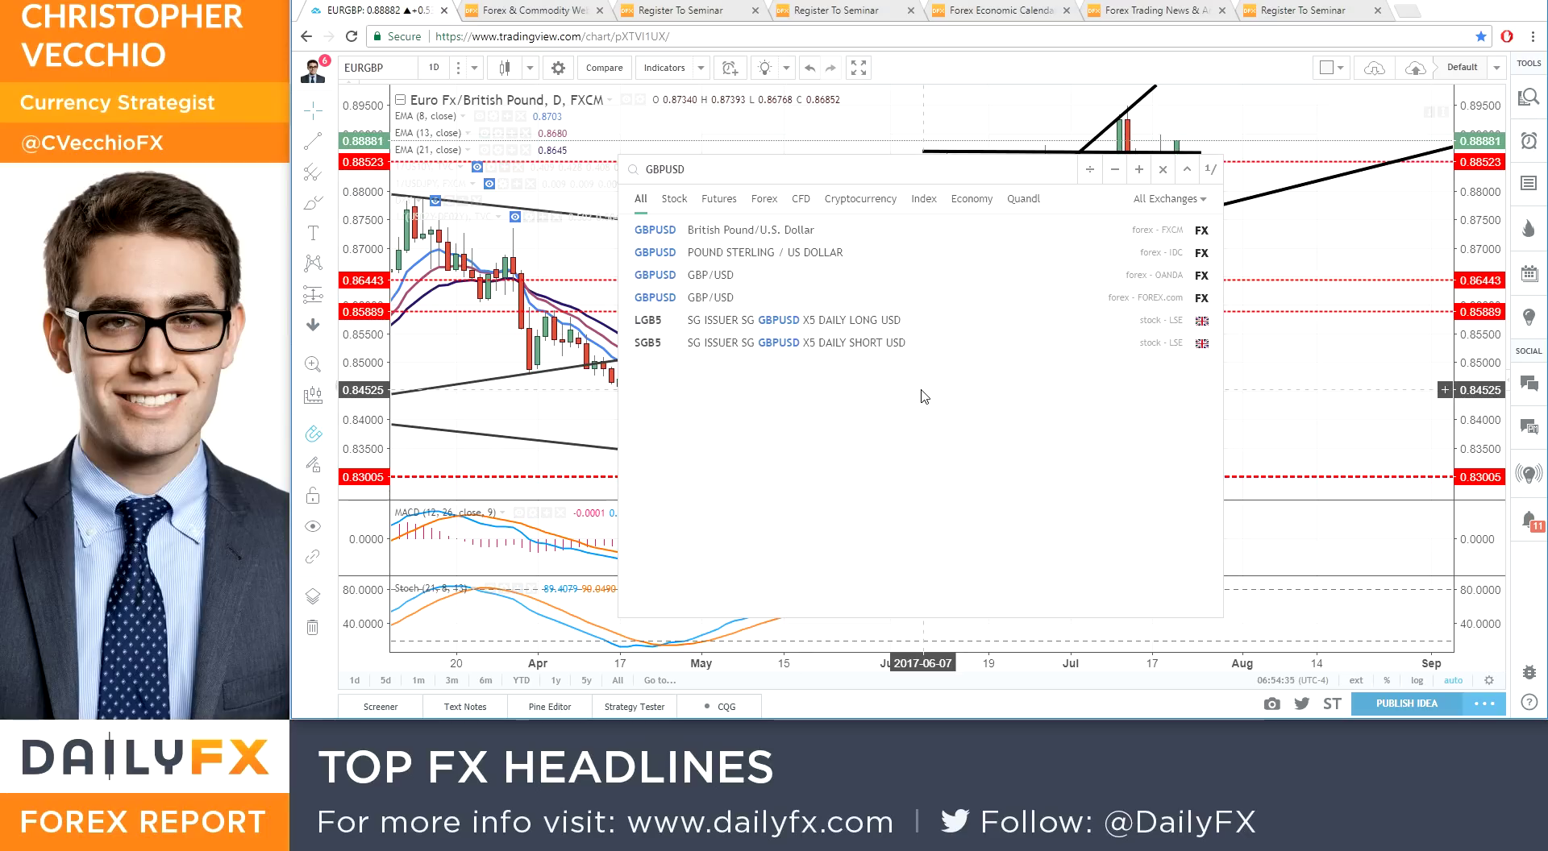
{"action": "key", "text": "Return"}
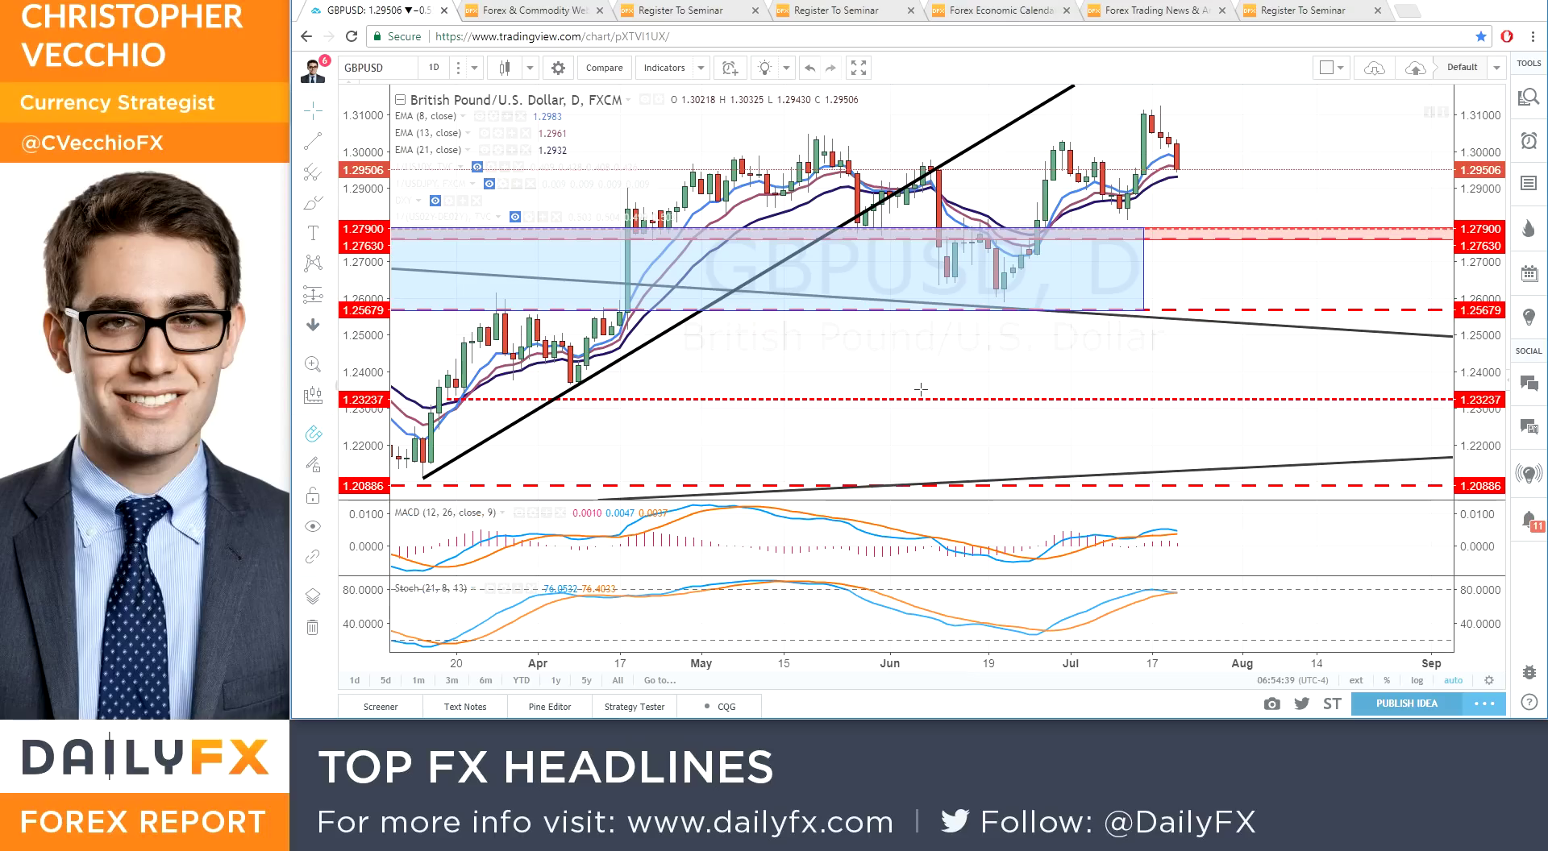
{"action": "type", "text": "EURGBP"}
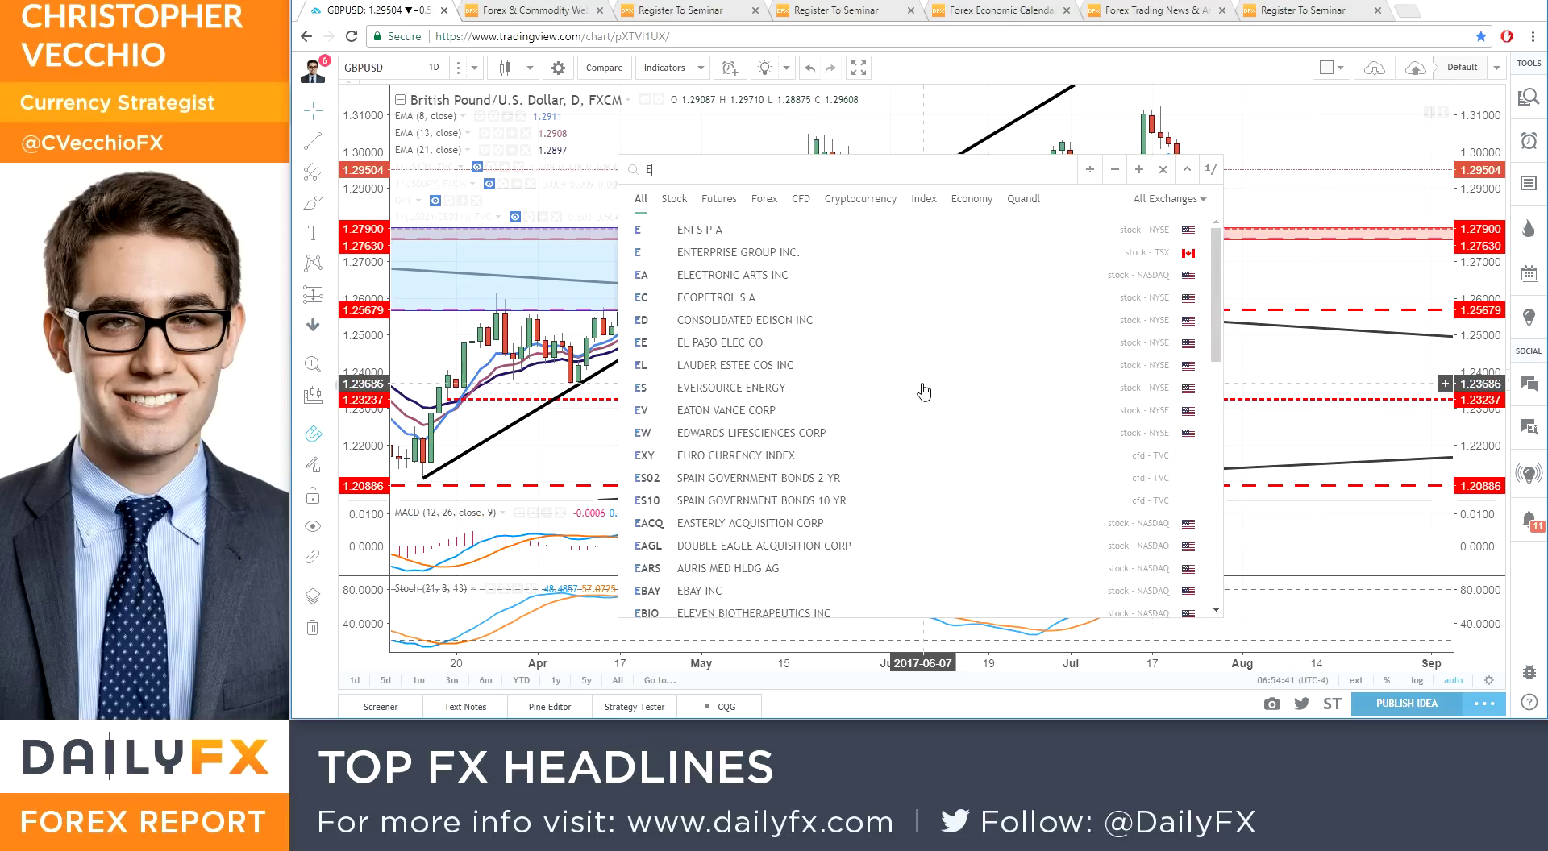
{"action": "key", "text": "Return"}
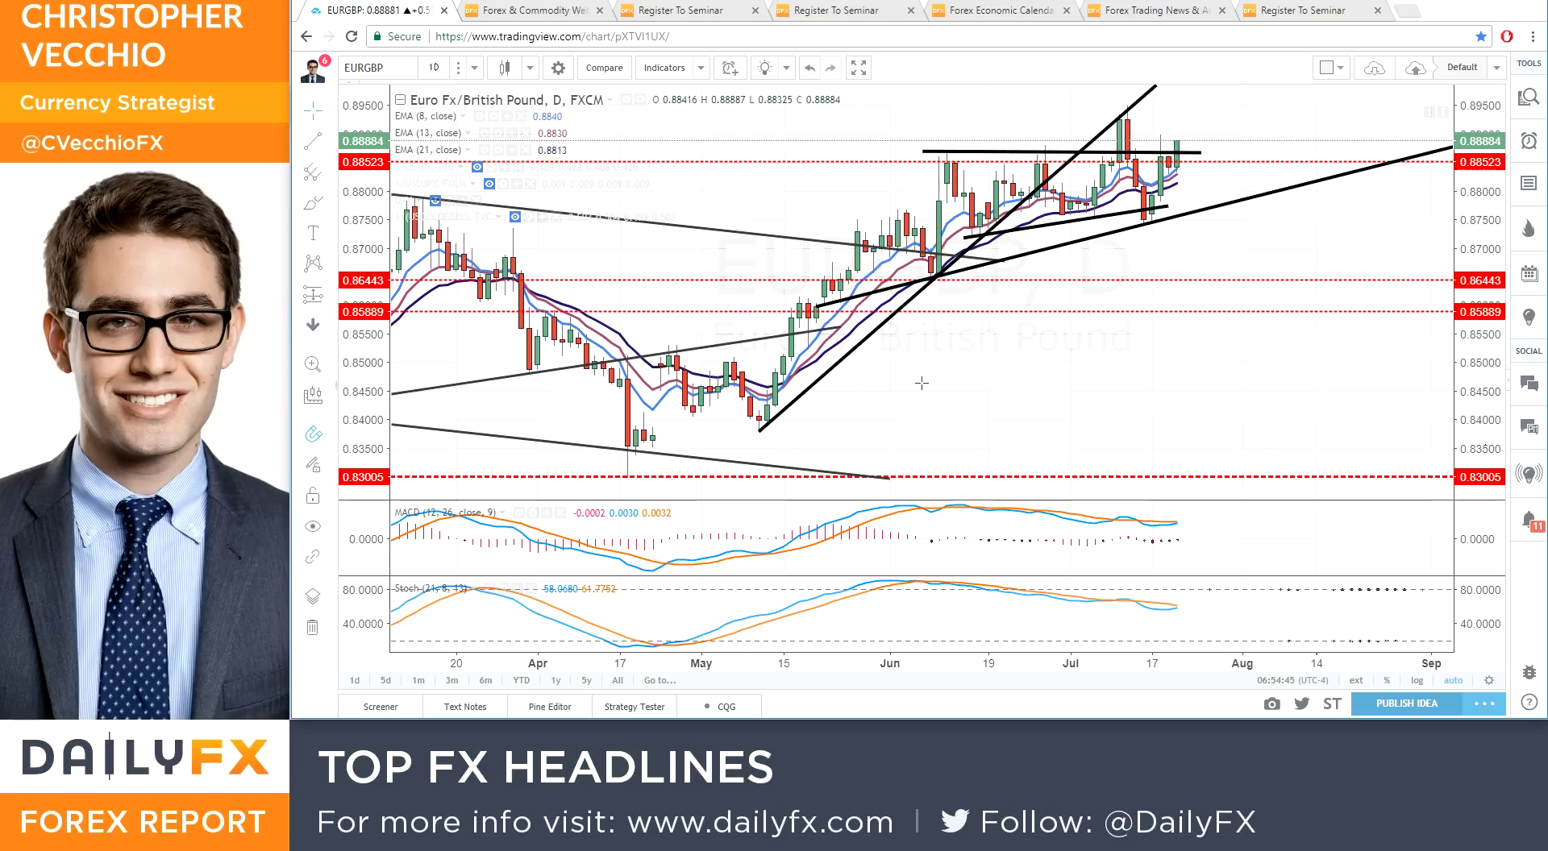
{"action": "scroll", "coordinate": [849, 385], "scroll_direction": "down", "scroll_amount": 2}
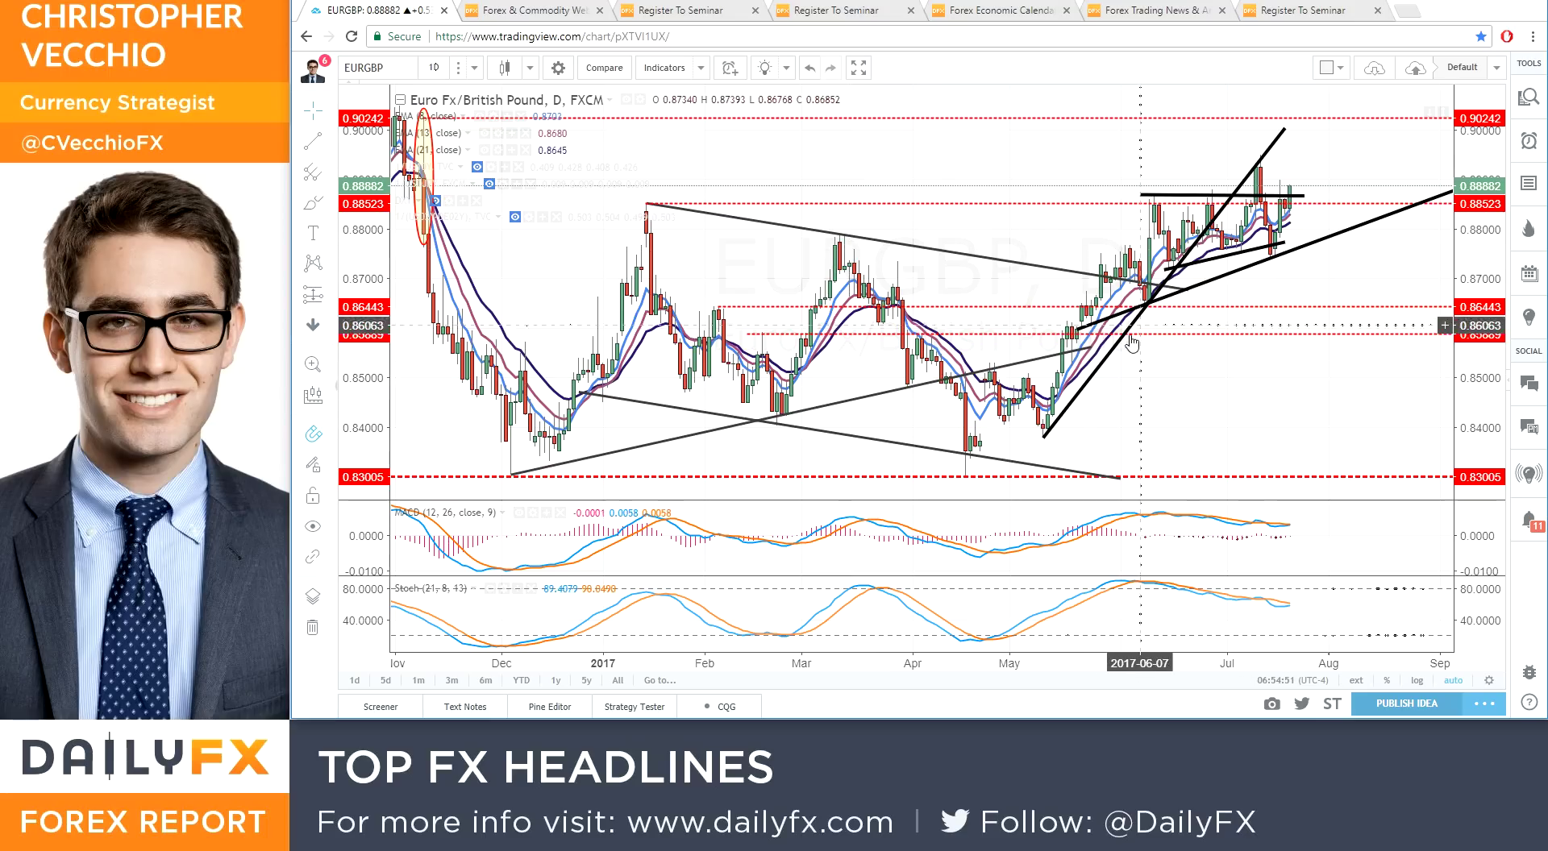
{"action": "left_click", "coordinate": [1045, 438]}
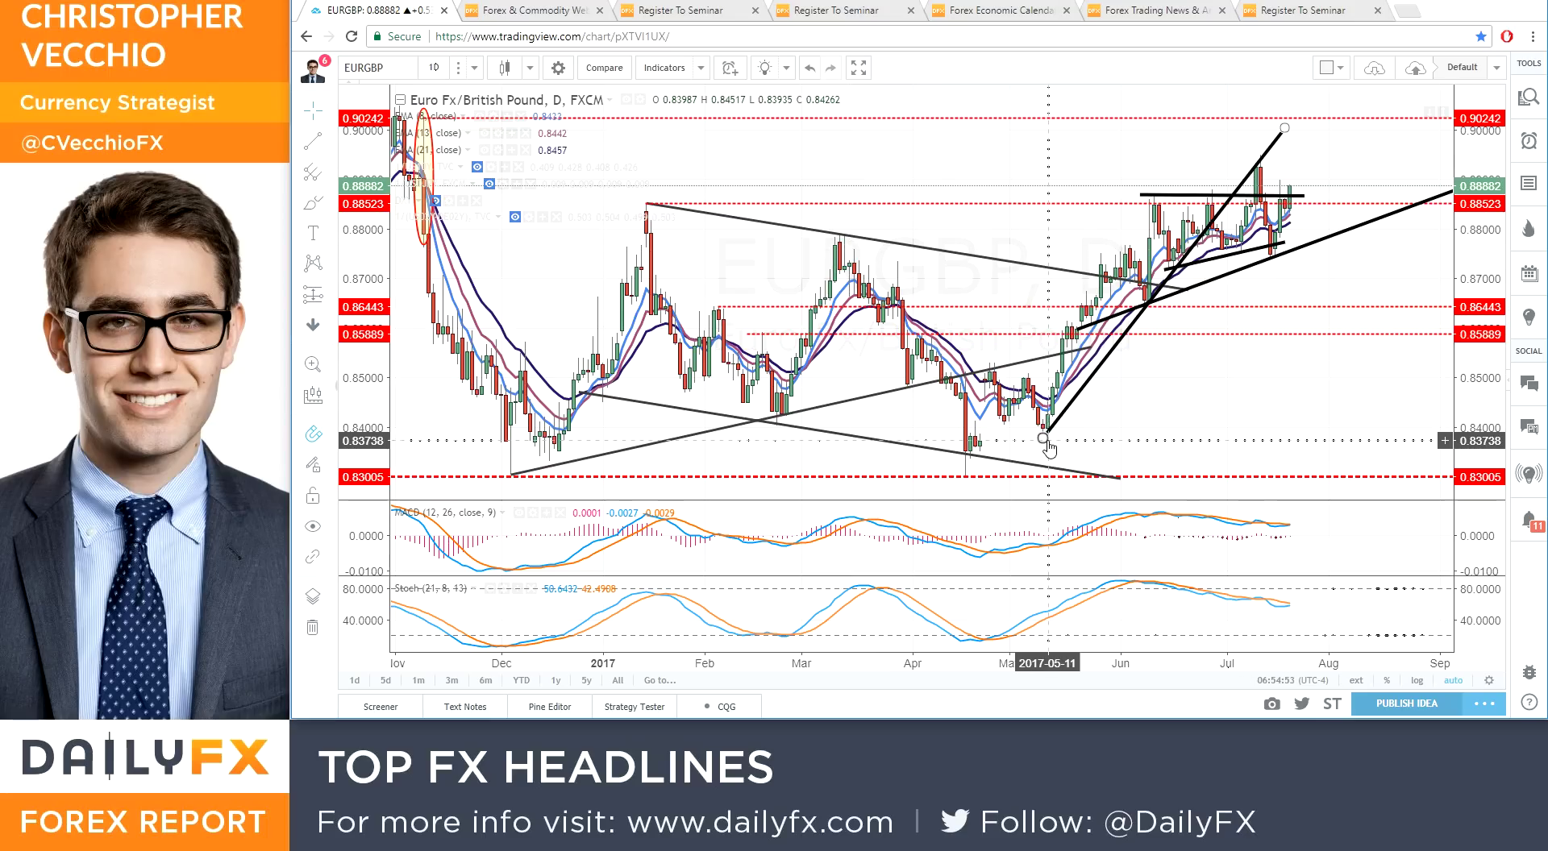
{"action": "scroll", "coordinate": [1228, 240], "scroll_direction": "up", "scroll_amount": 2}
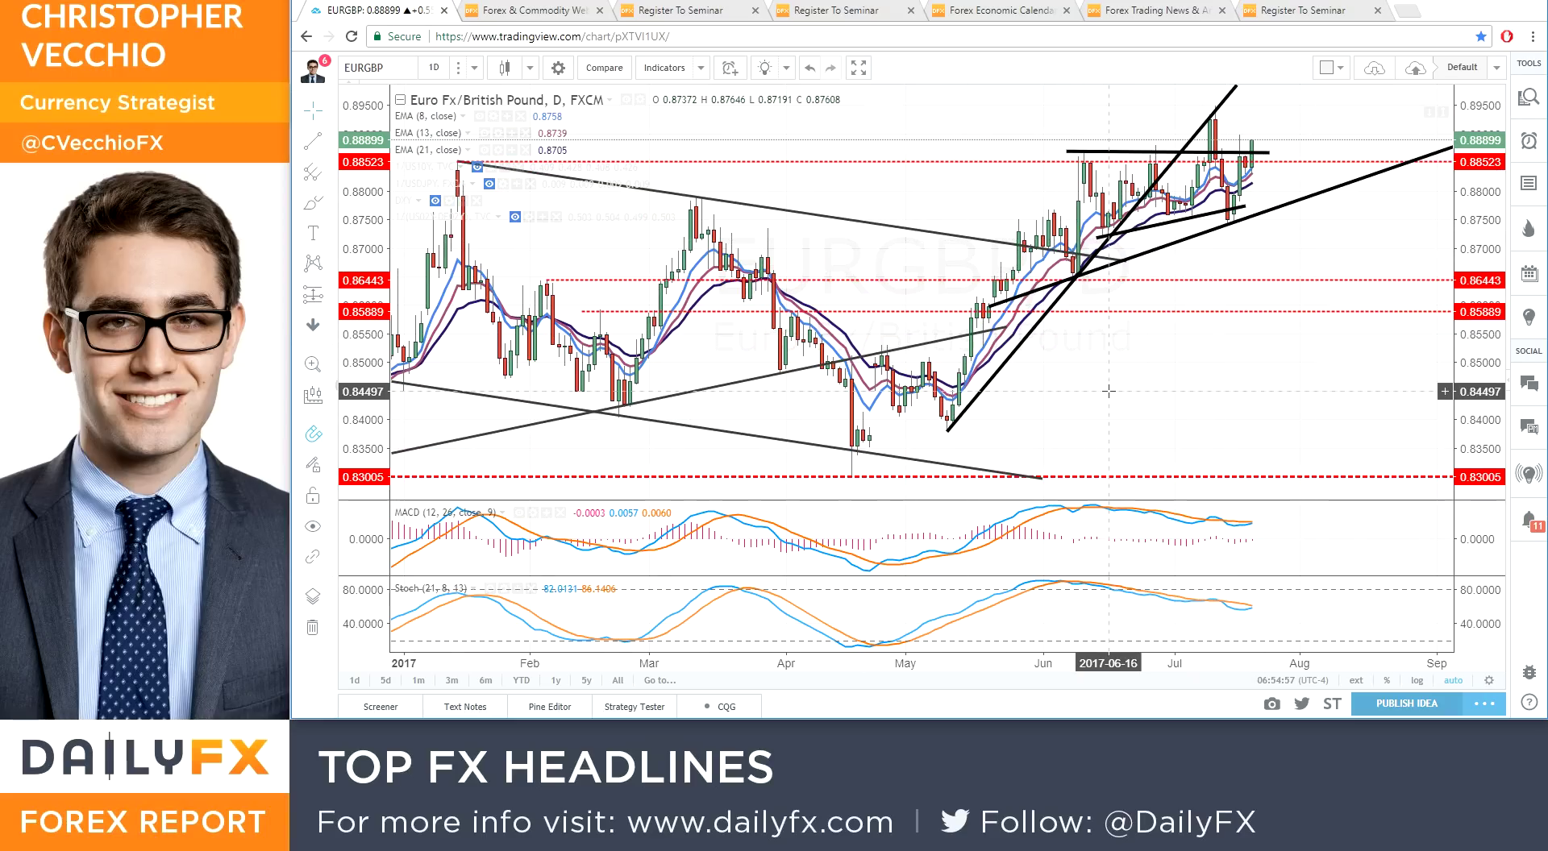
{"action": "scroll", "coordinate": [1109, 391], "scroll_direction": "up", "scroll_amount": 2}
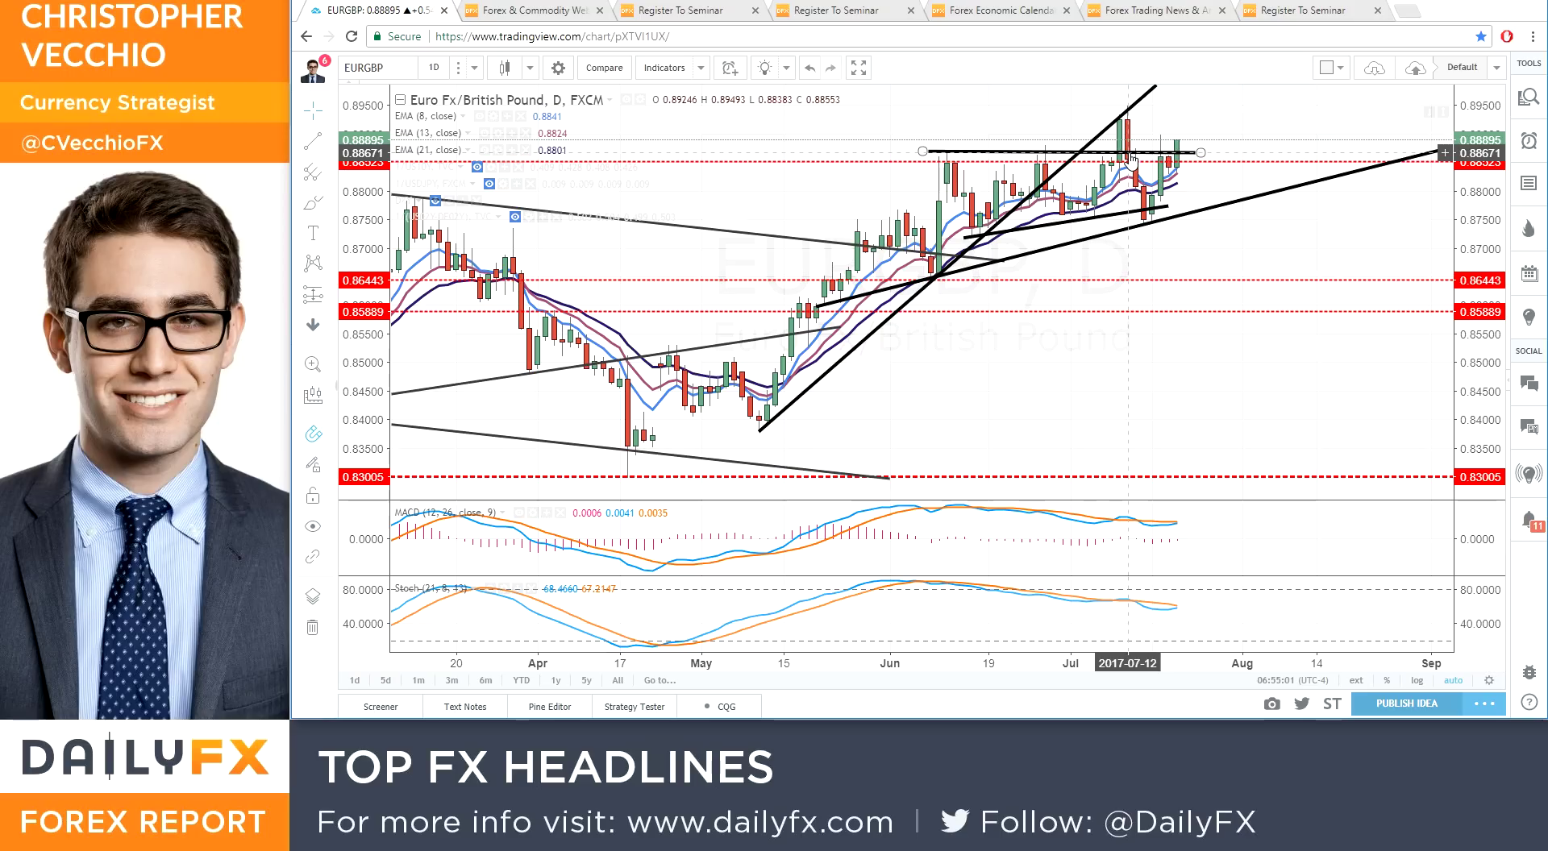
{"action": "scroll", "coordinate": [1131, 159], "scroll_direction": "down", "scroll_amount": 3}
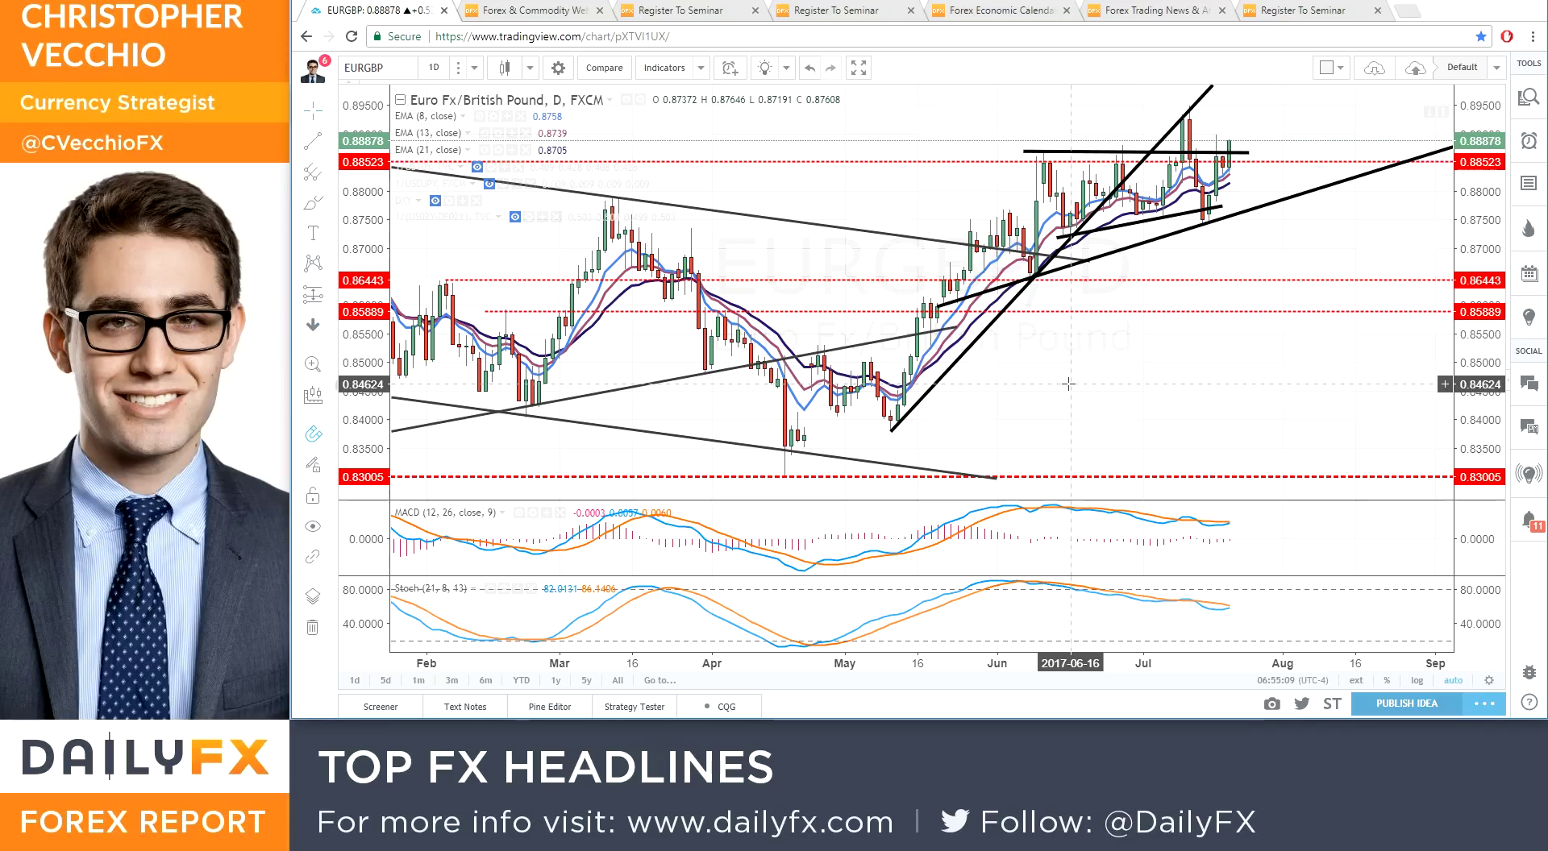
{"action": "type", "text": "EURAUD"}
- Load EURAUD, then switch to the EURCAD daily chart and zoom in
{"action": "key", "text": "Return"}
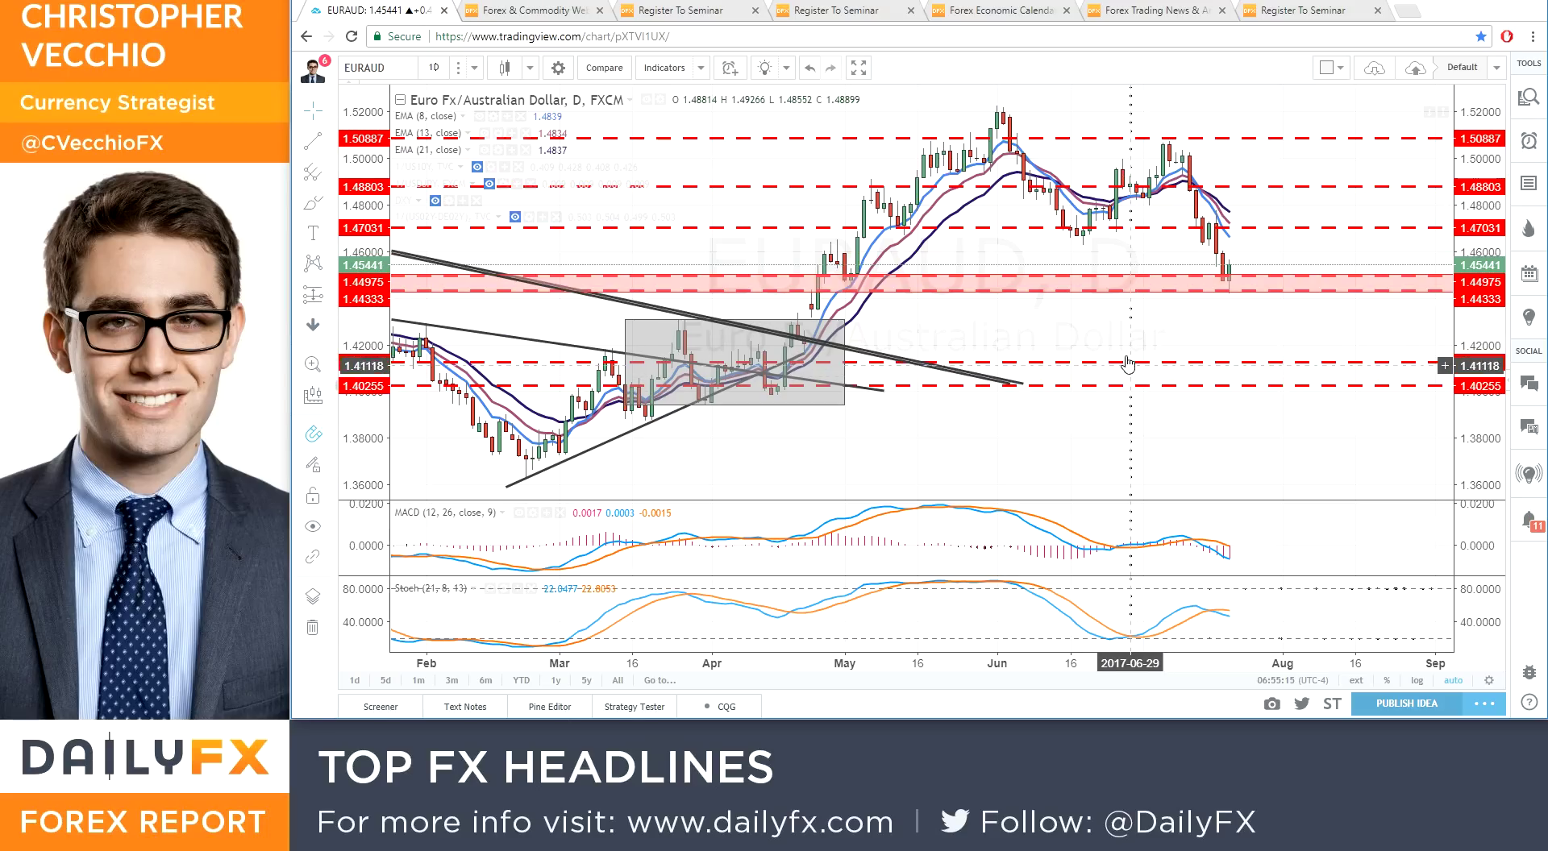
{"action": "type", "text": "eurcad"}
{"action": "key", "text": "Return"}
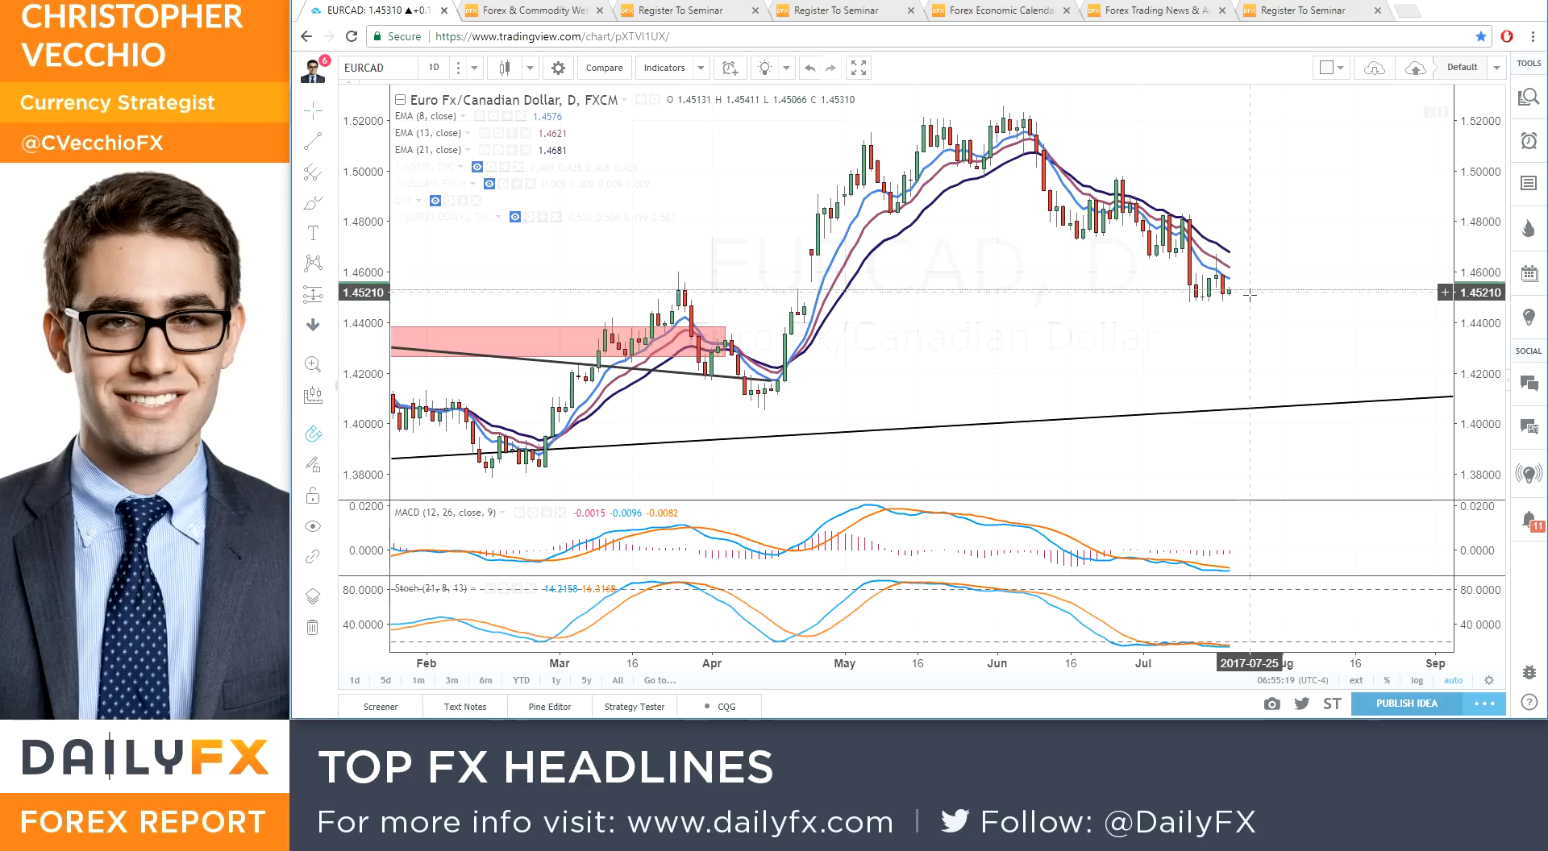
{"action": "scroll", "coordinate": [1226, 295], "scroll_direction": "up", "scroll_amount": 2}
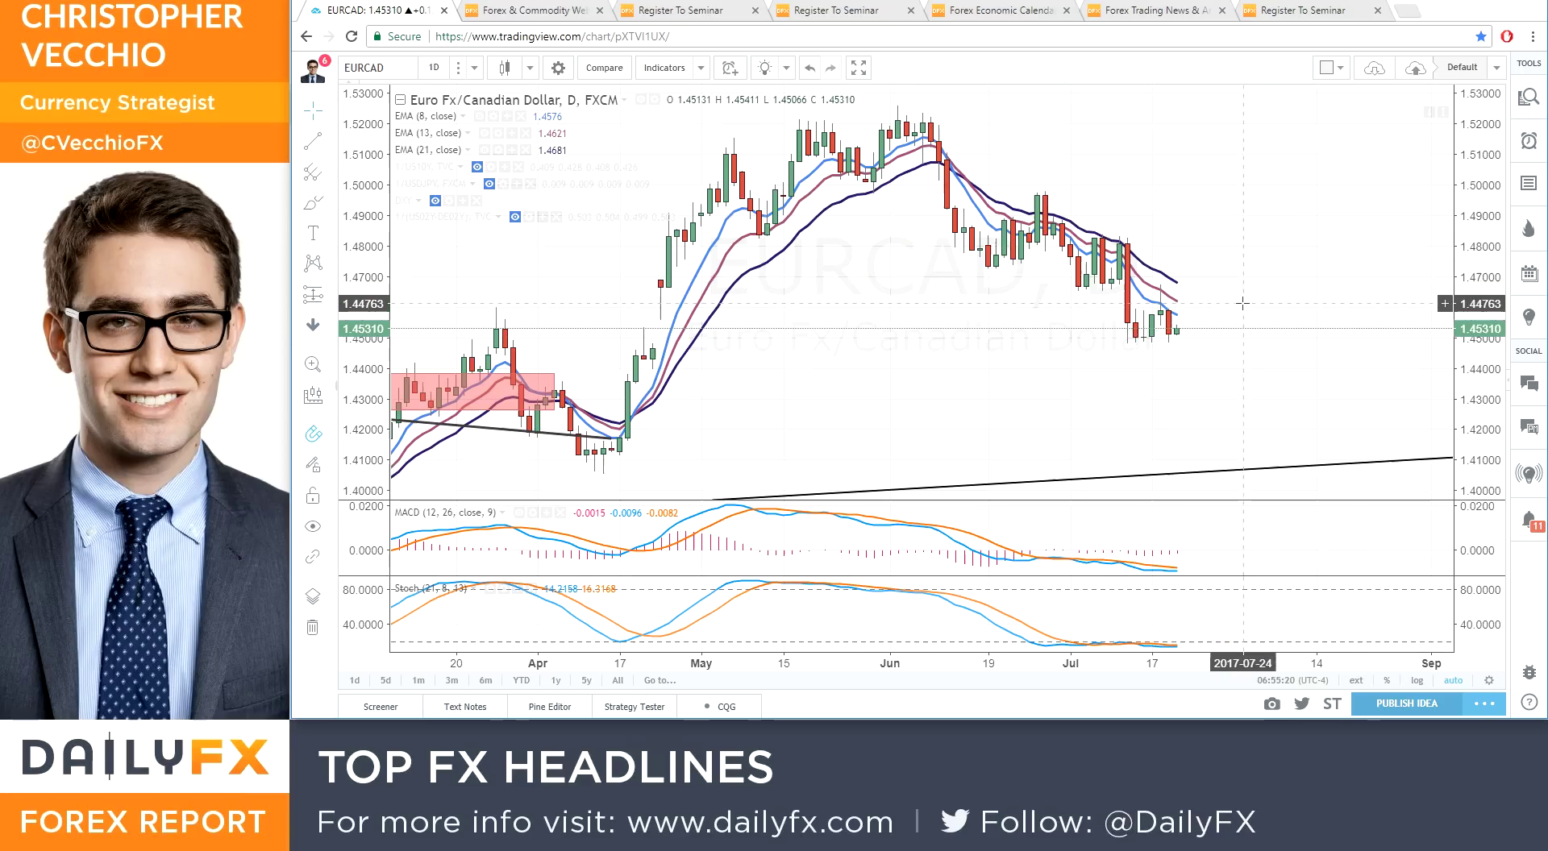
- Mark a red horizontal ray at 1.44800 beneath the latest EURCAD candles
{"action": "left_click", "coordinate": [328, 142]}
{"action": "left_click", "coordinate": [396, 233]}
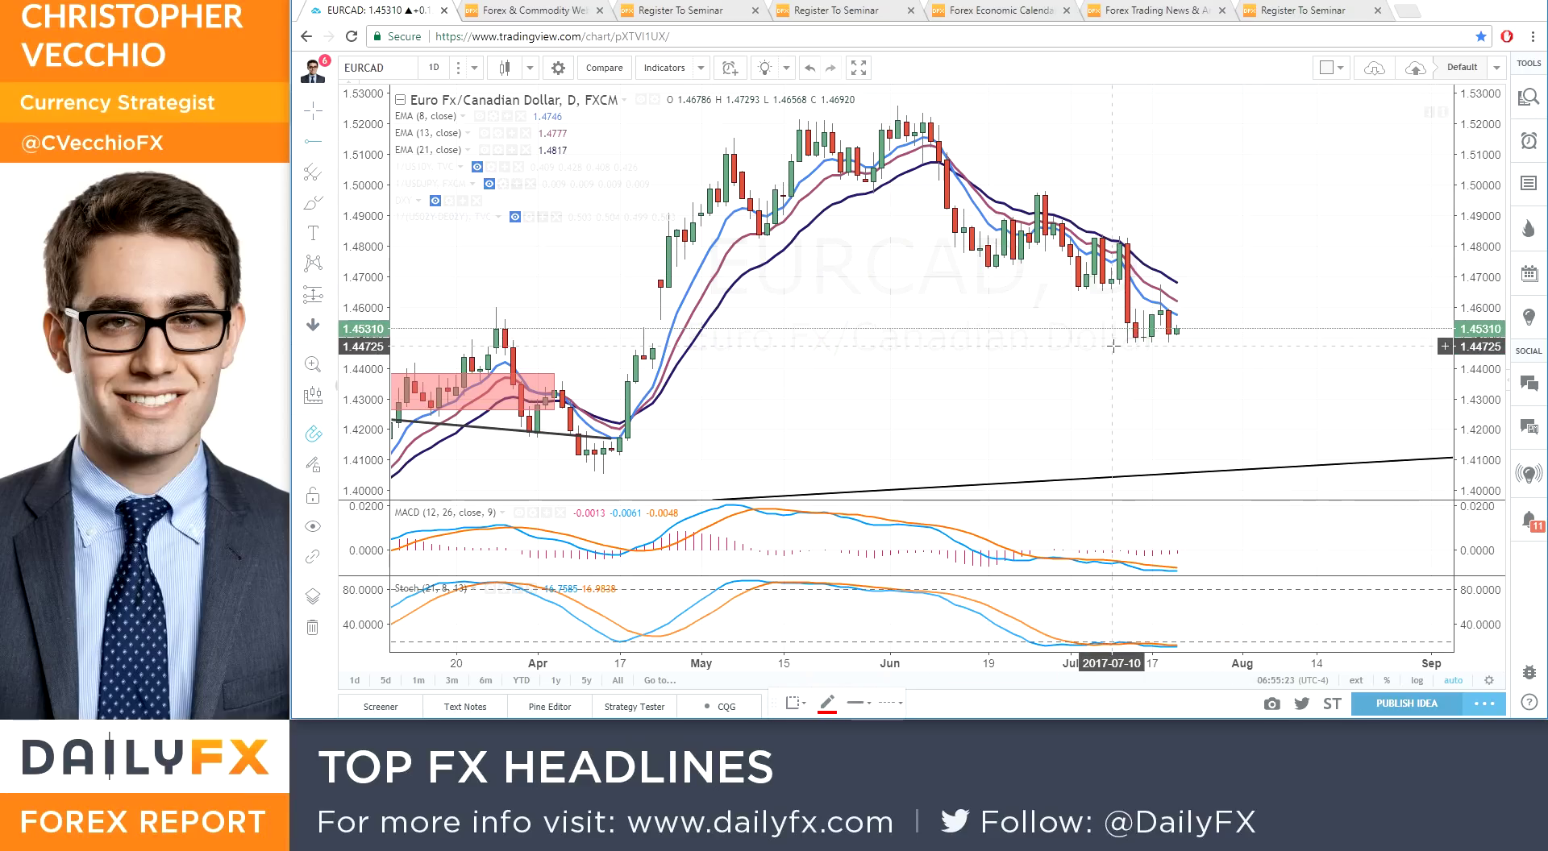
{"action": "left_click", "coordinate": [1127, 344]}
{"action": "left_click", "coordinate": [1150, 411]}
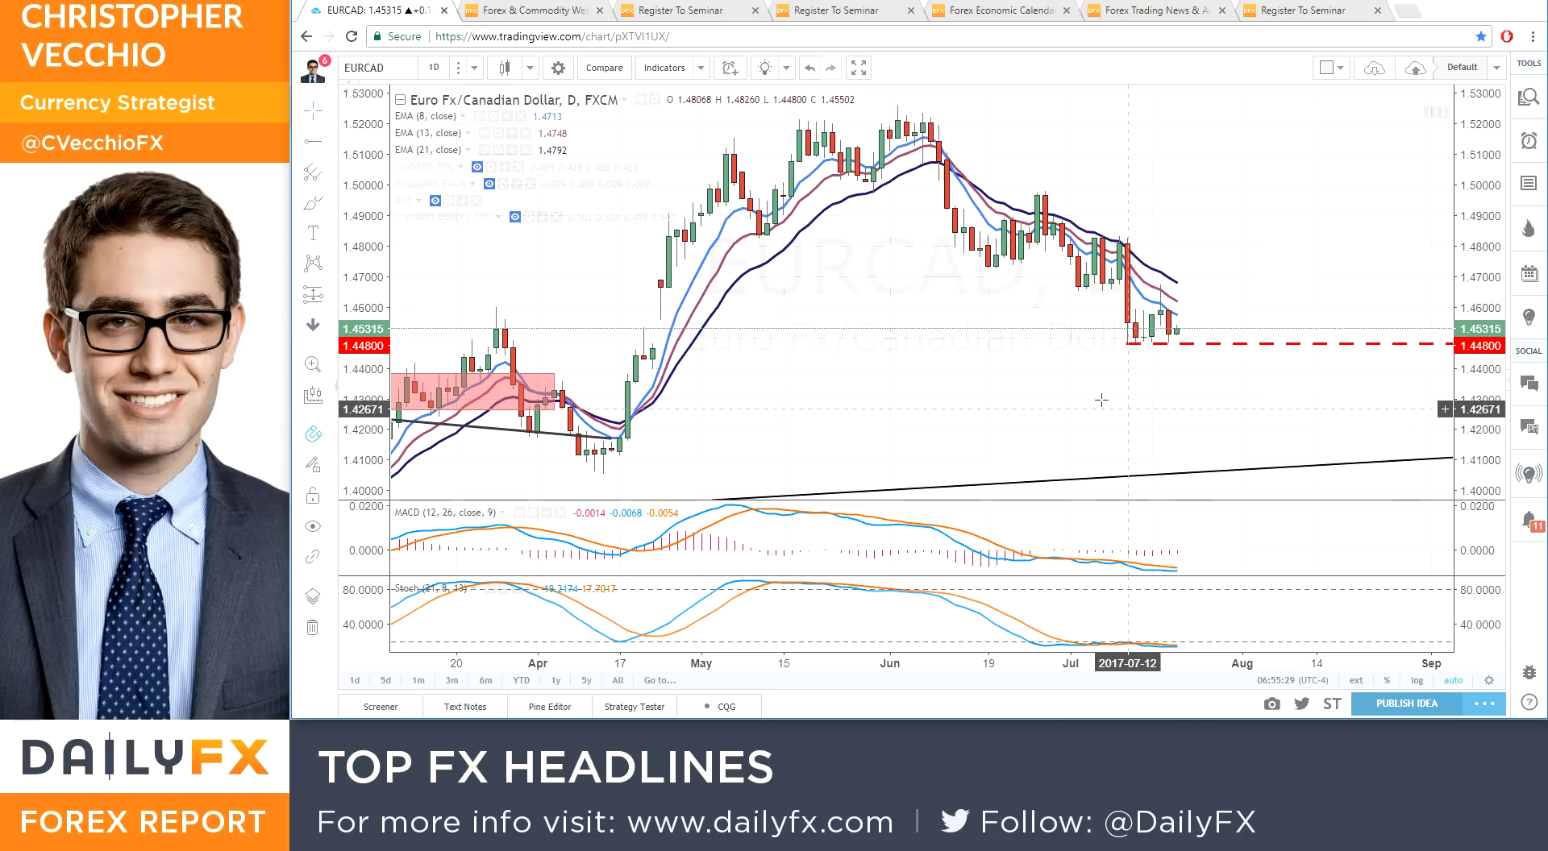
{"action": "scroll", "coordinate": [1009, 387], "scroll_direction": "down", "scroll_amount": 1}
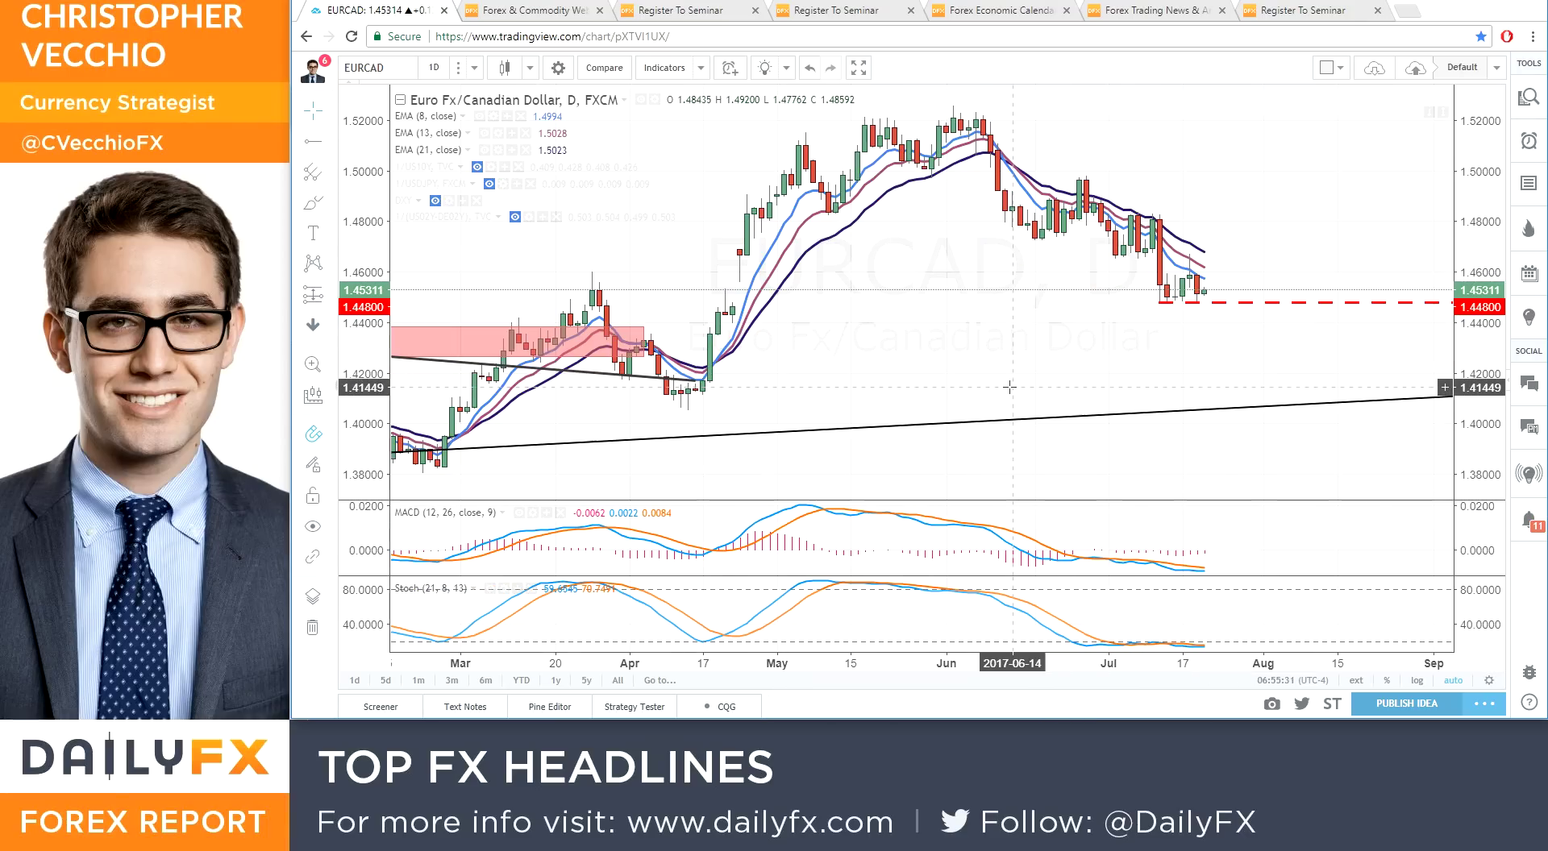
- Load the USDJPY daily chart and zoom in from April onward
{"action": "type", "text": "usdjpy"}
{"action": "key", "text": "Return"}
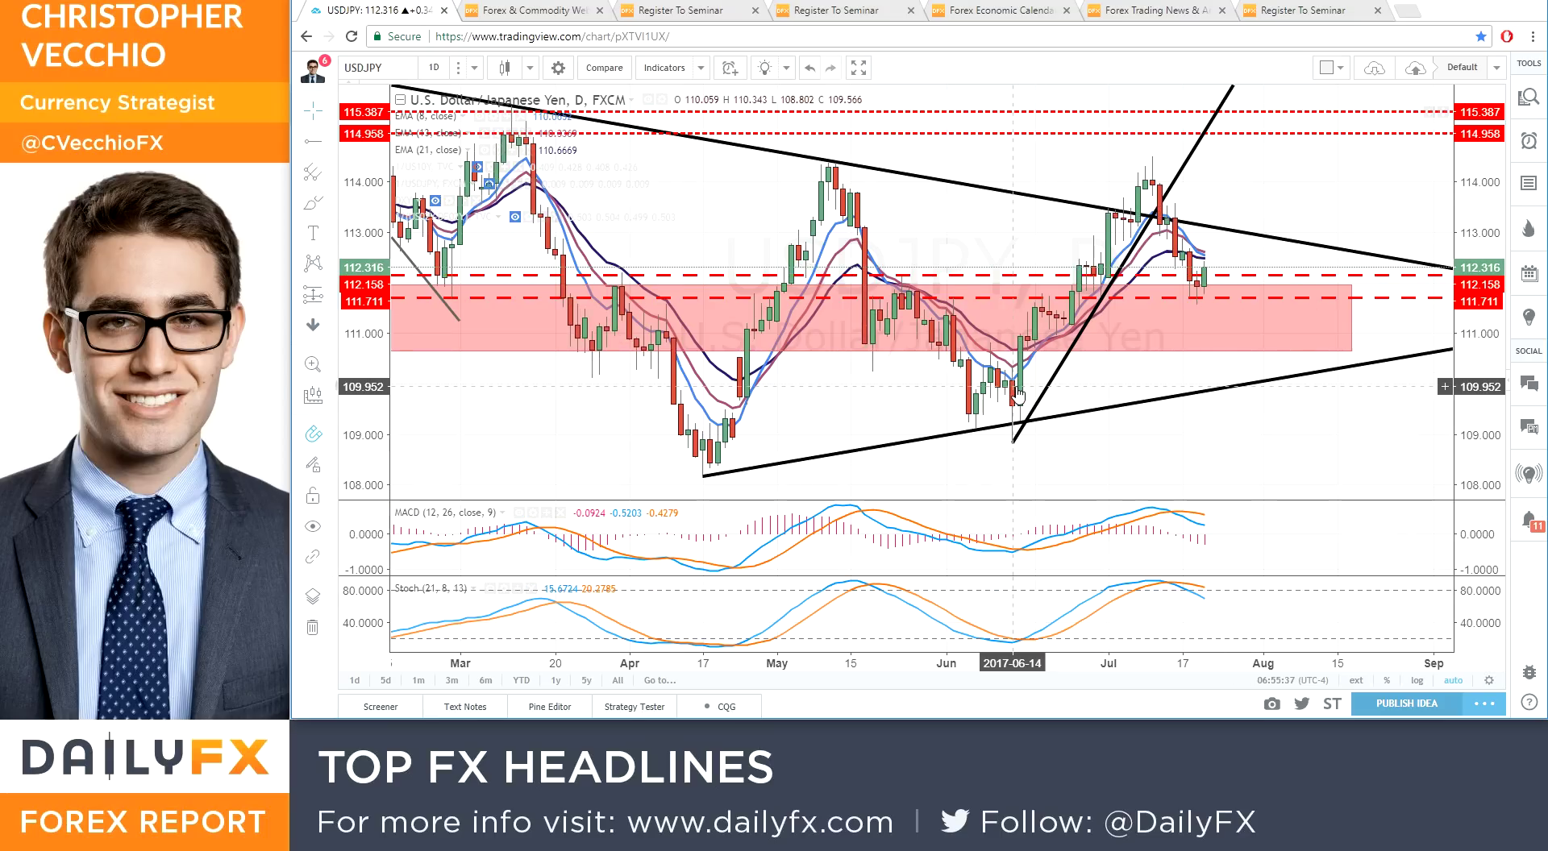
{"action": "scroll", "coordinate": [1018, 395], "scroll_direction": "up", "scroll_amount": 1}
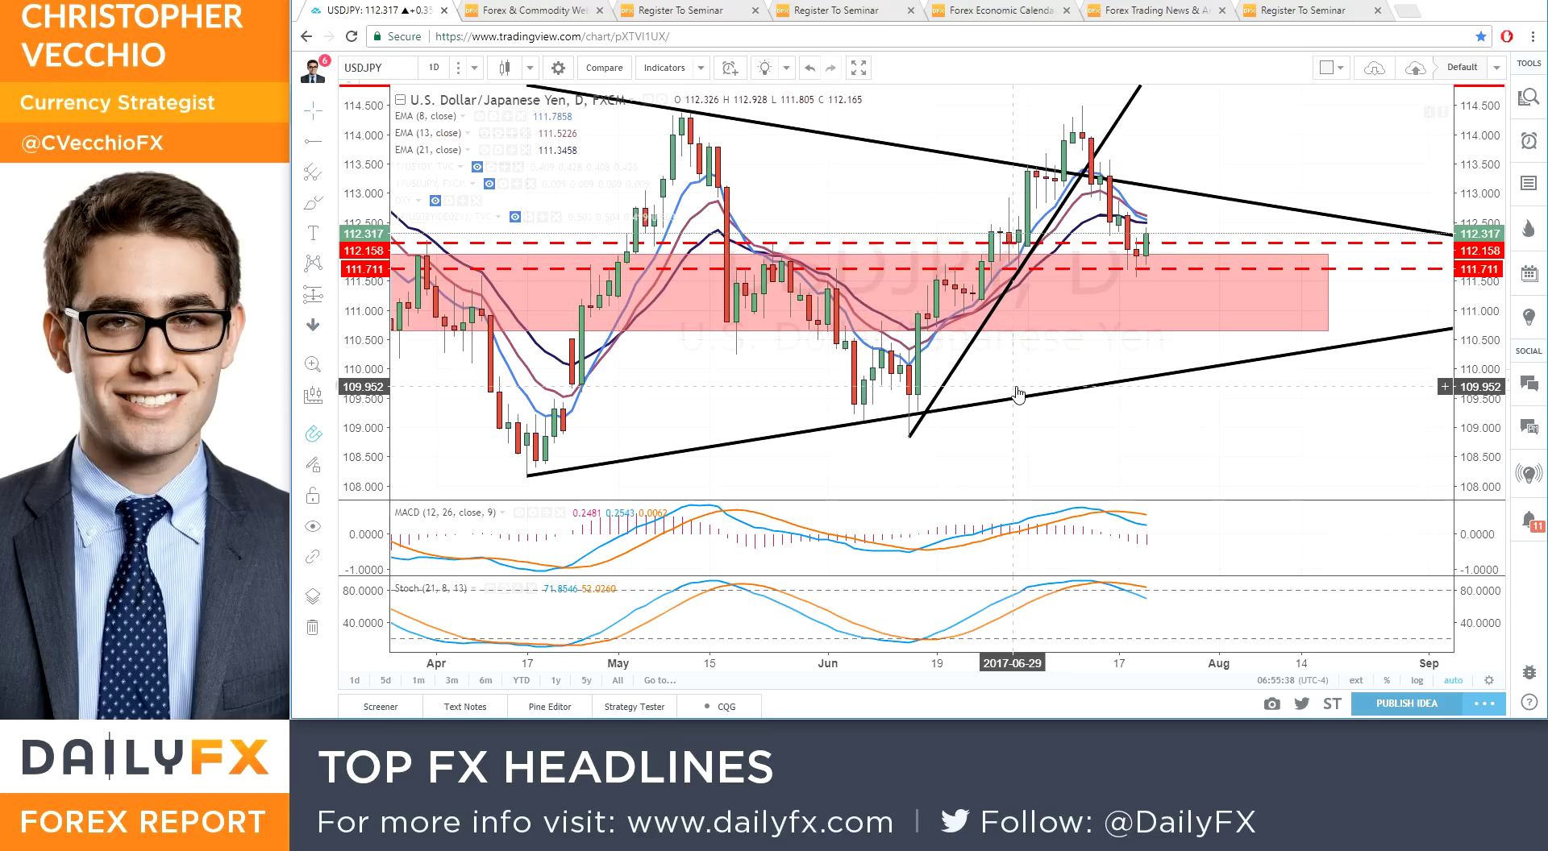
- Draw a falling trend line from the July high down toward the 108.000 level
{"action": "left_click", "coordinate": [327, 146]}
{"action": "left_click", "coordinate": [355, 150]}
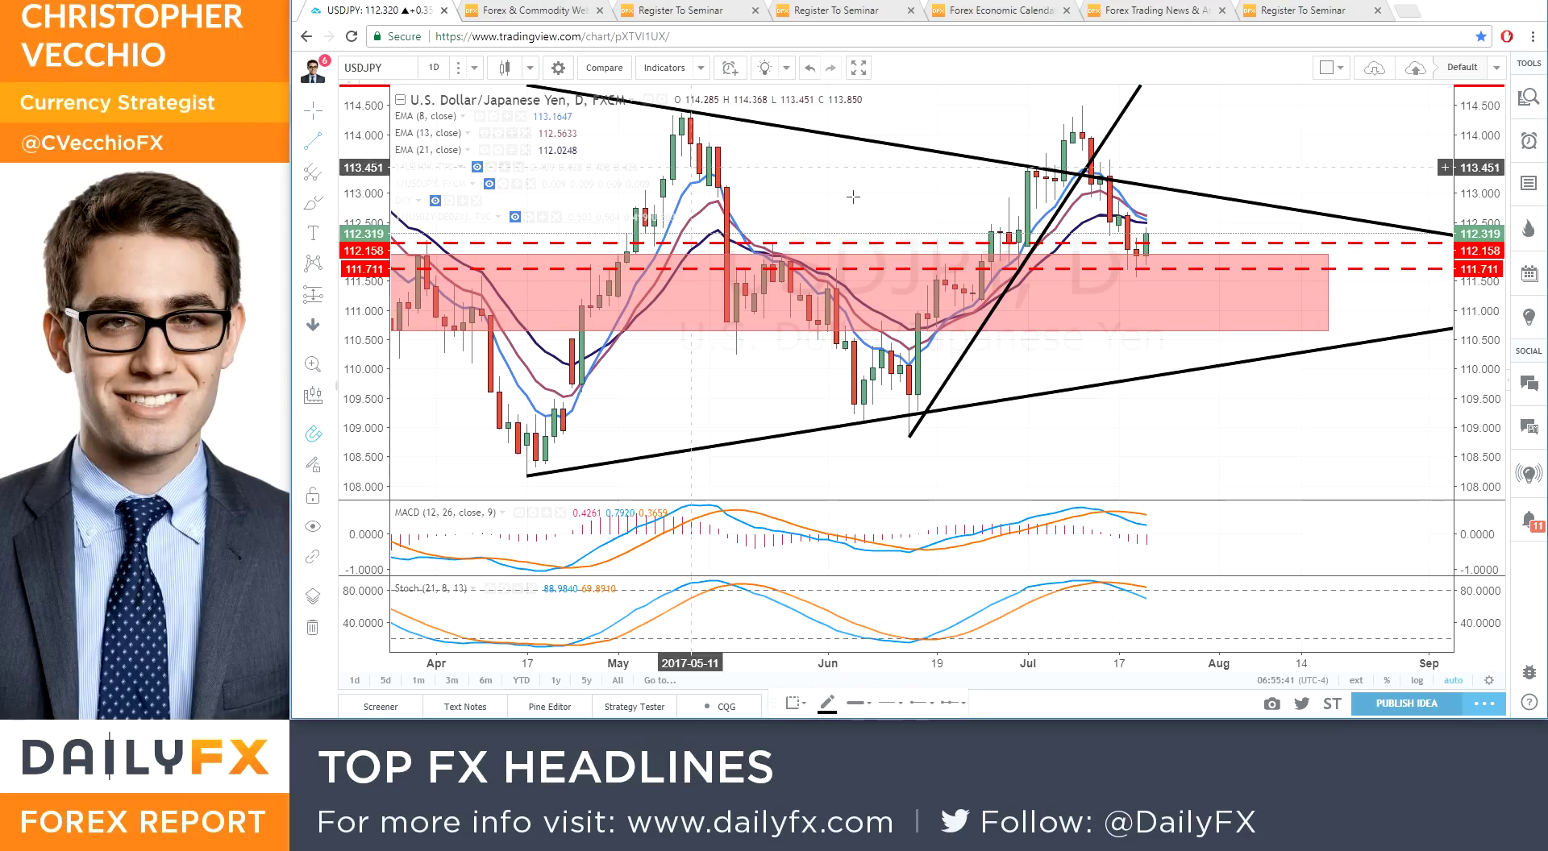
{"action": "left_click", "coordinate": [1082, 105]}
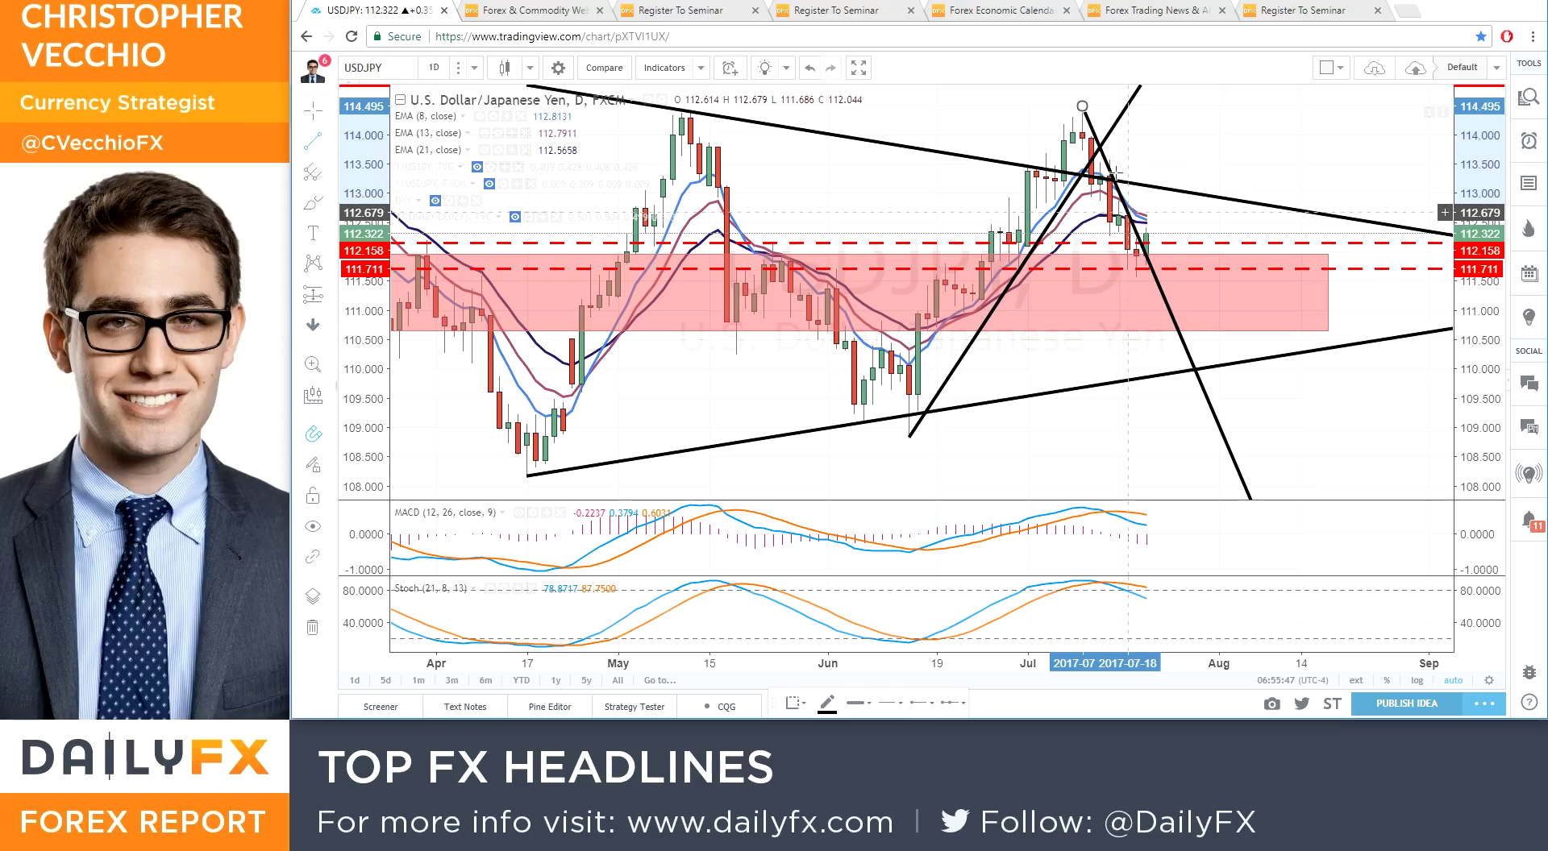
{"action": "left_click", "coordinate": [1136, 239]}
- Switch USDJPY to 4-hour candles and shift the falling trend line right, extending its lower end
{"action": "left_click", "coordinate": [475, 68]}
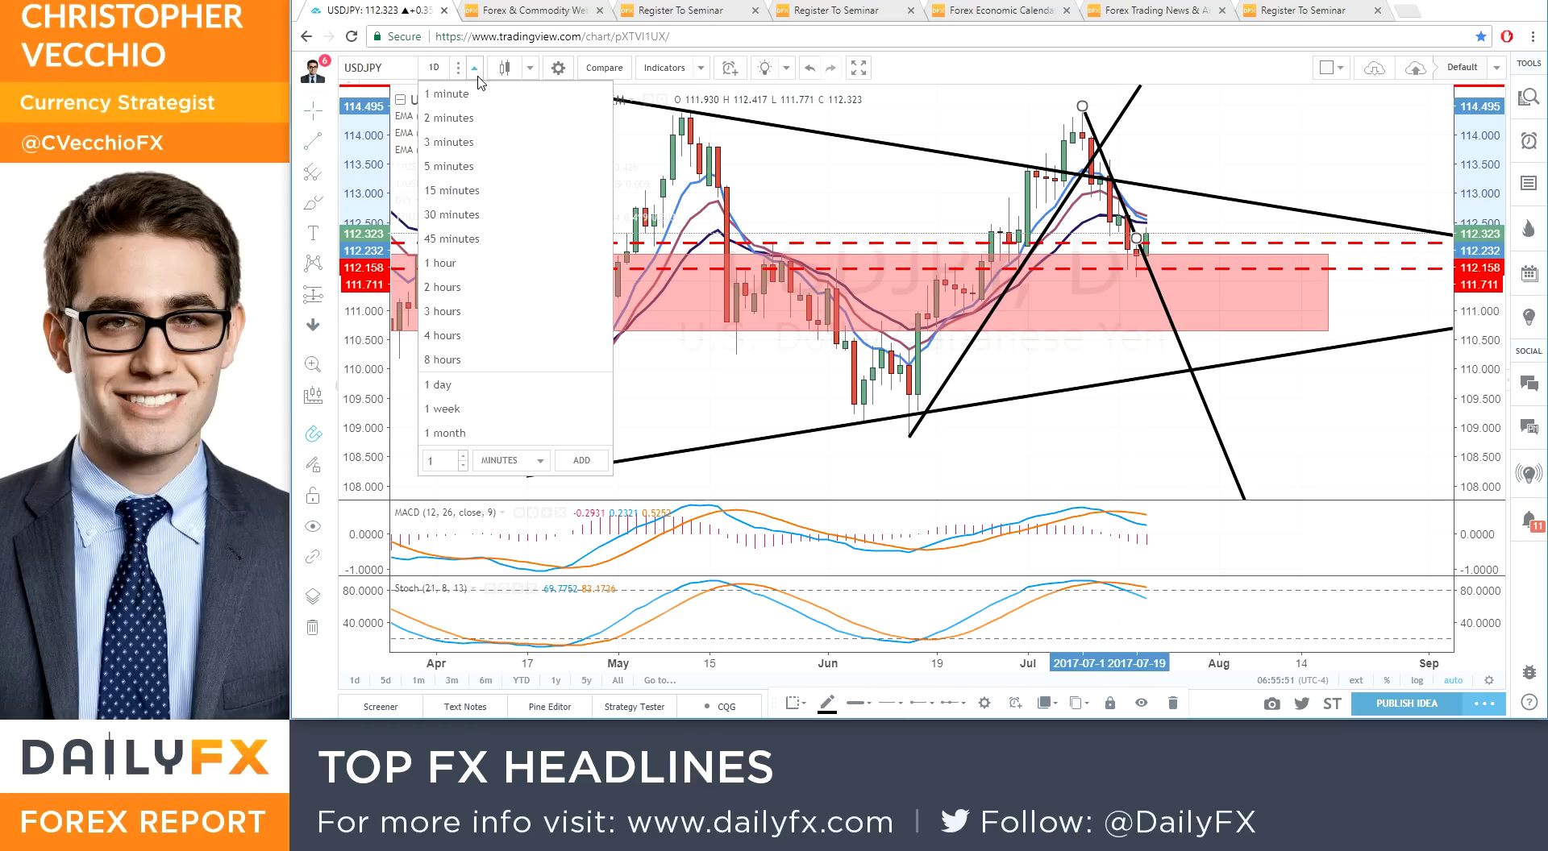
{"action": "left_click", "coordinate": [485, 336]}
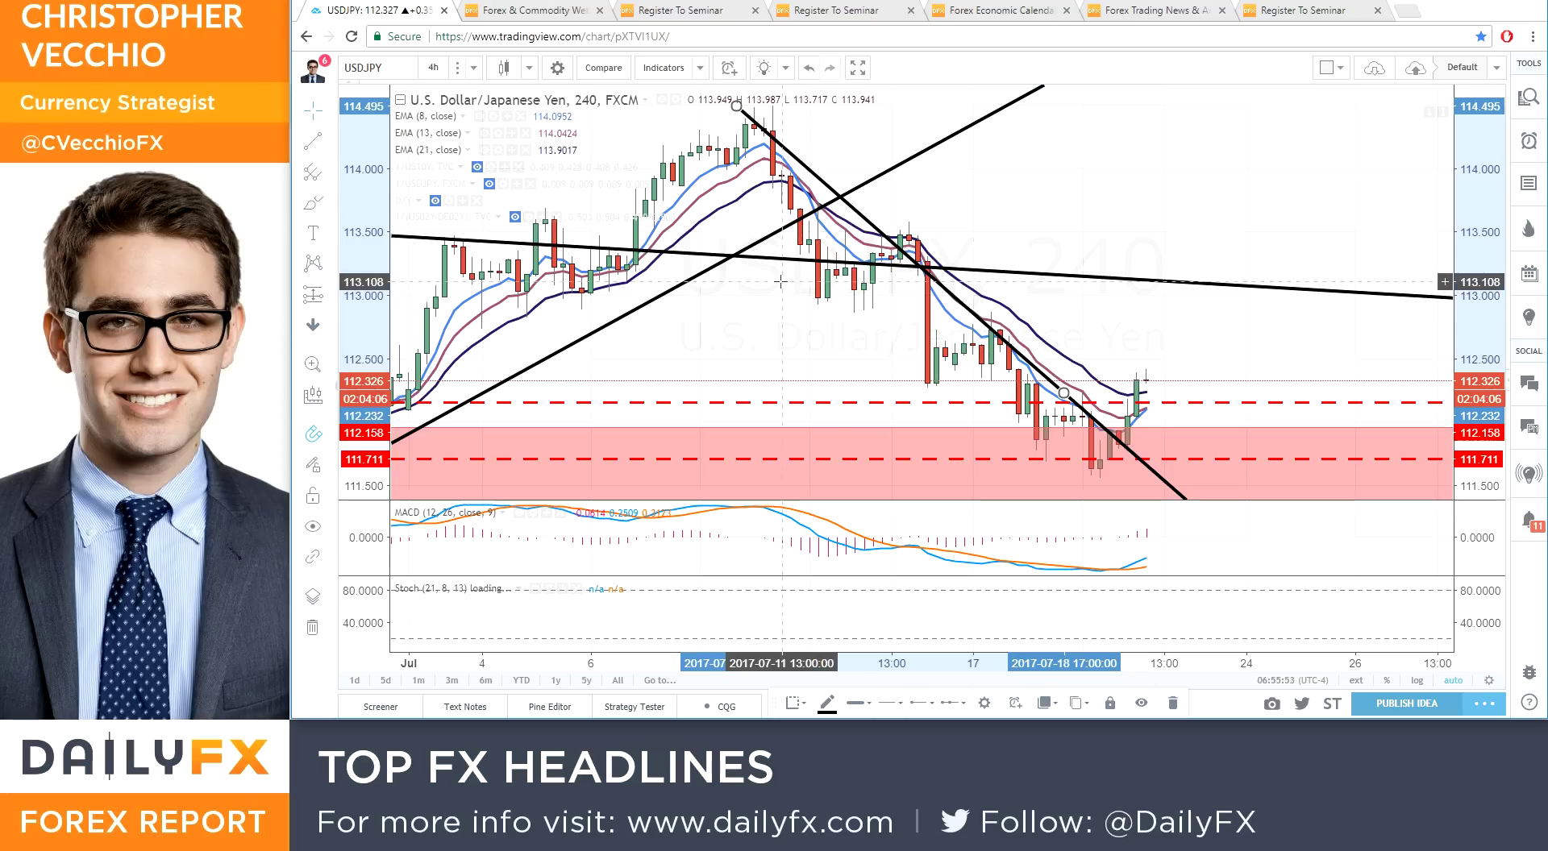
{"action": "left_click_drag", "start_coordinate": [813, 178], "coordinate": [831, 177]}
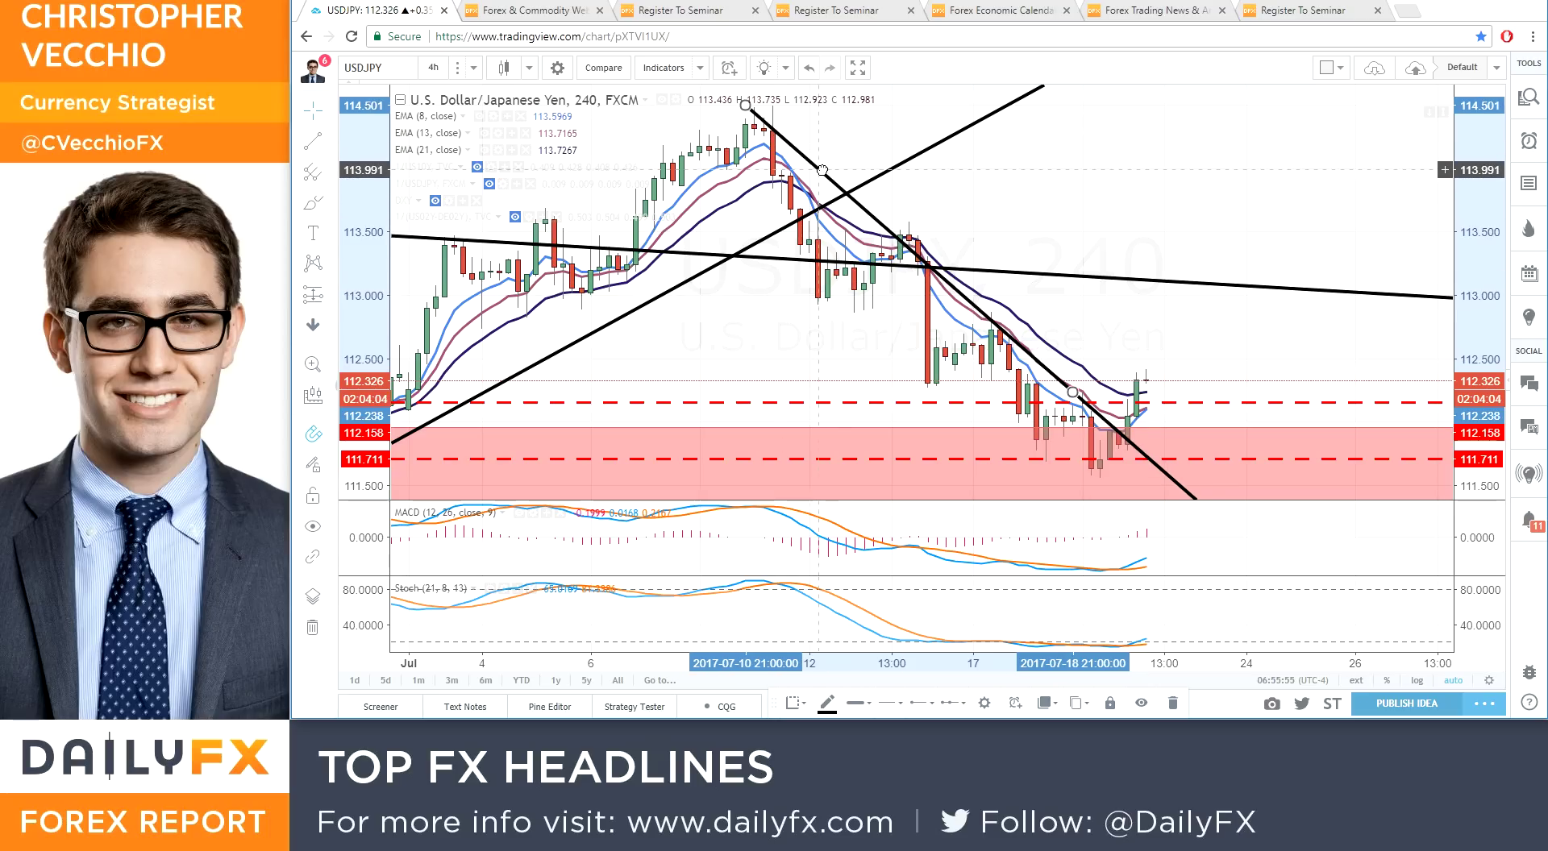
{"action": "left_click_drag", "start_coordinate": [1082, 394], "coordinate": [1219, 453]}
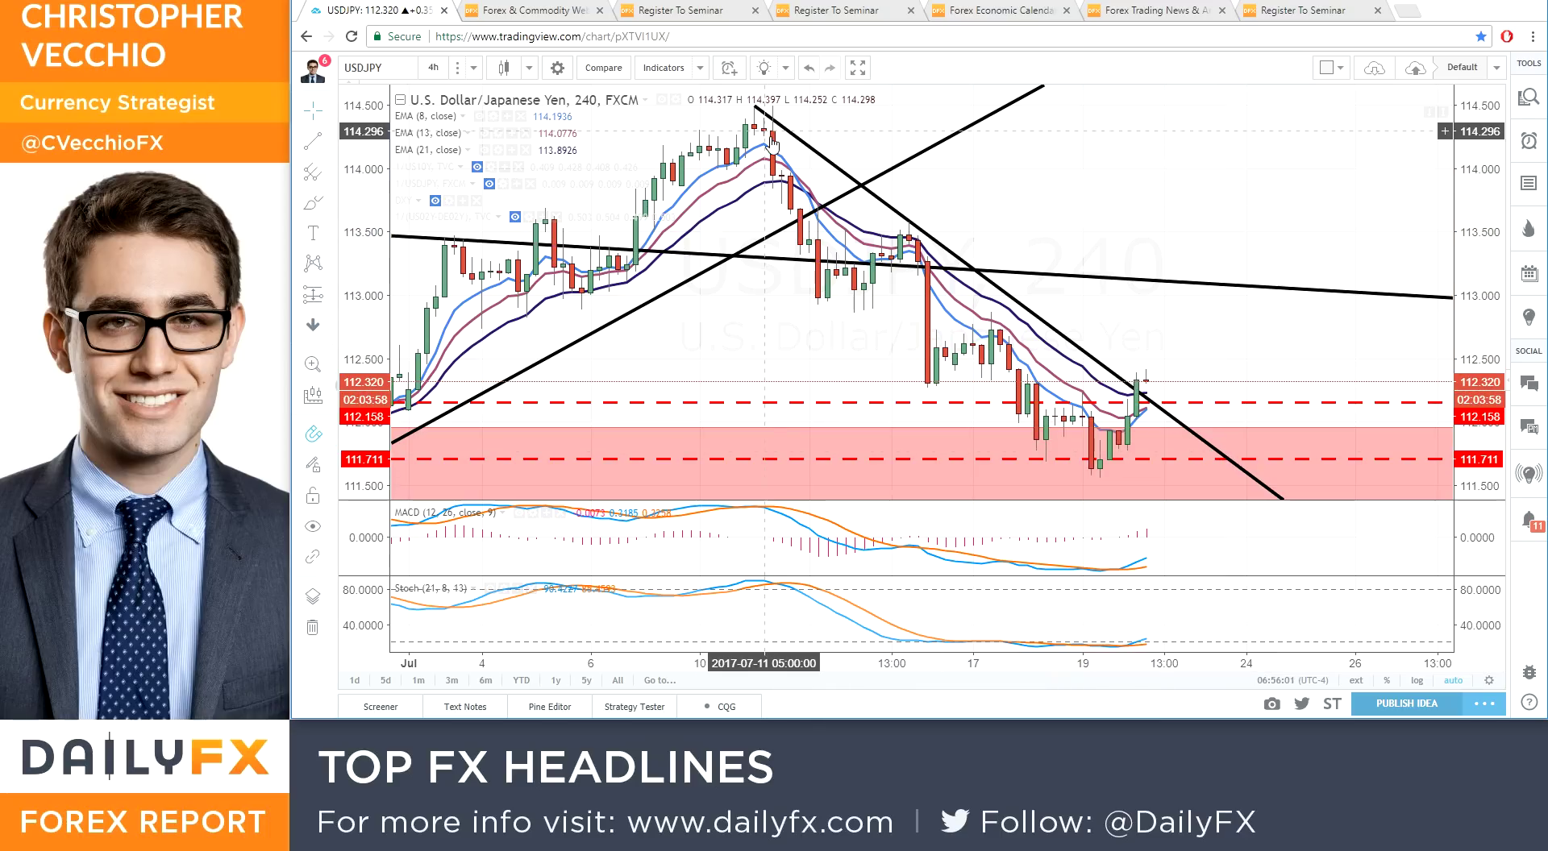
- Re-anchor the trend line's upper end at the July 11 high and steepen it, then enter US10
{"action": "scroll", "coordinate": [778, 133], "scroll_direction": "down", "scroll_amount": 1}
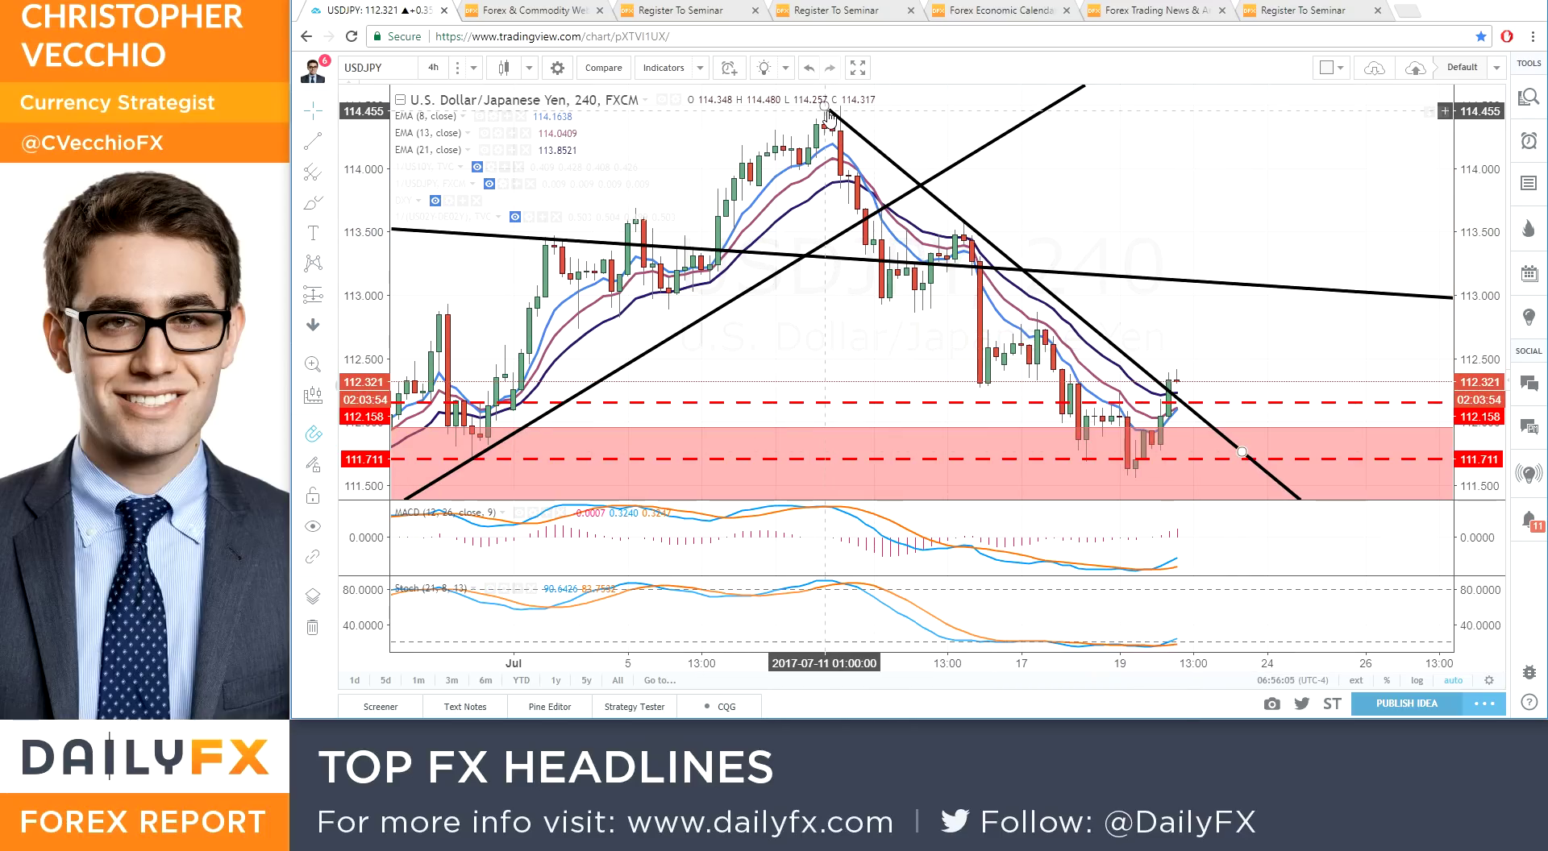
{"action": "left_click_drag", "start_coordinate": [830, 110], "coordinate": [841, 106]}
{"action": "left_click_drag", "start_coordinate": [1241, 452], "coordinate": [1206, 454]}
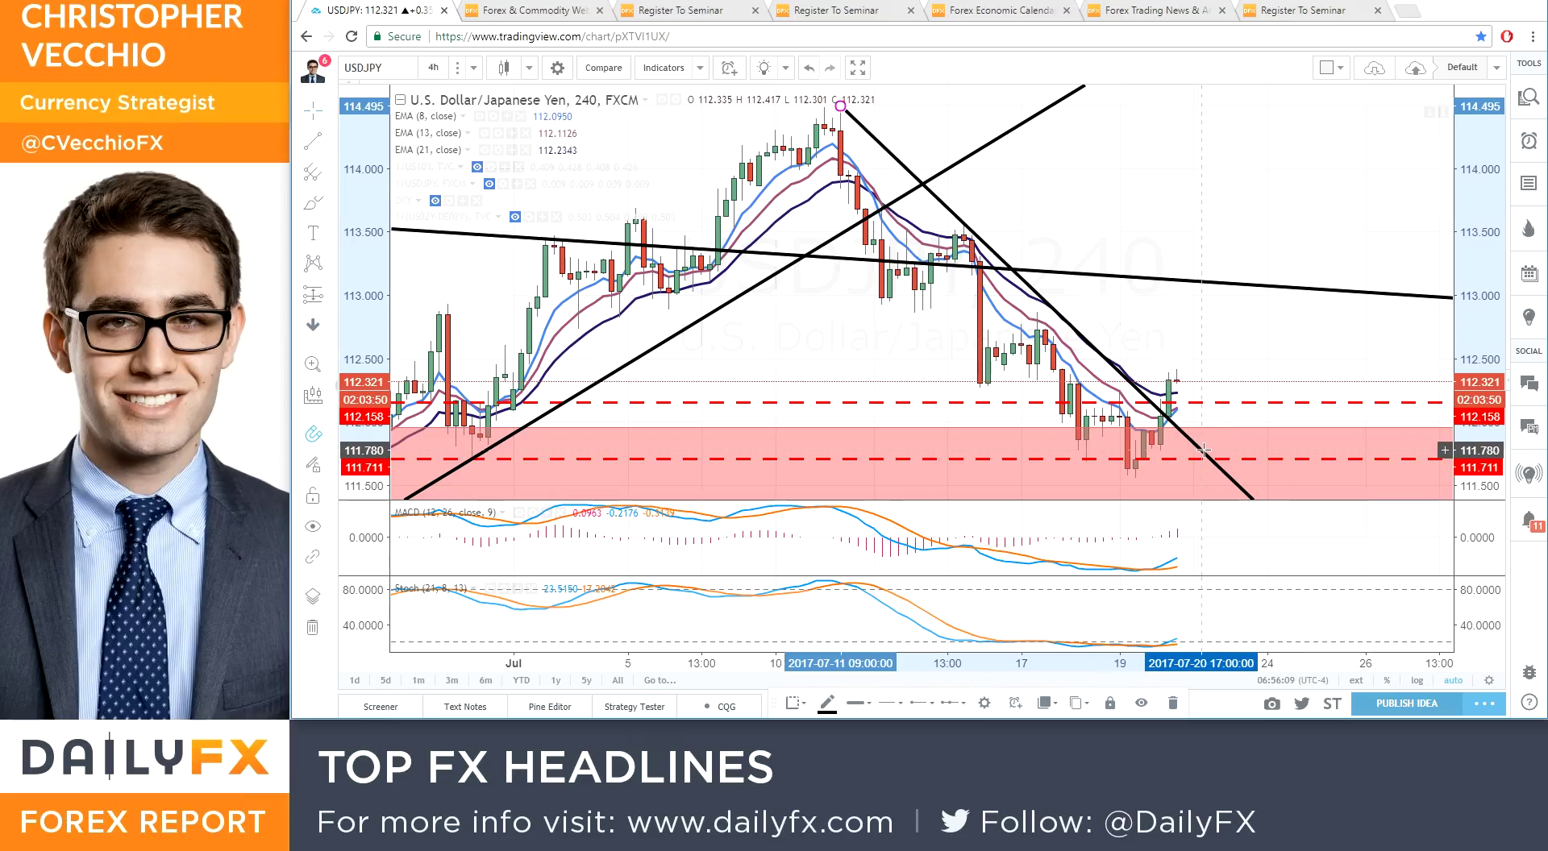
{"action": "left_click", "coordinate": [1211, 332]}
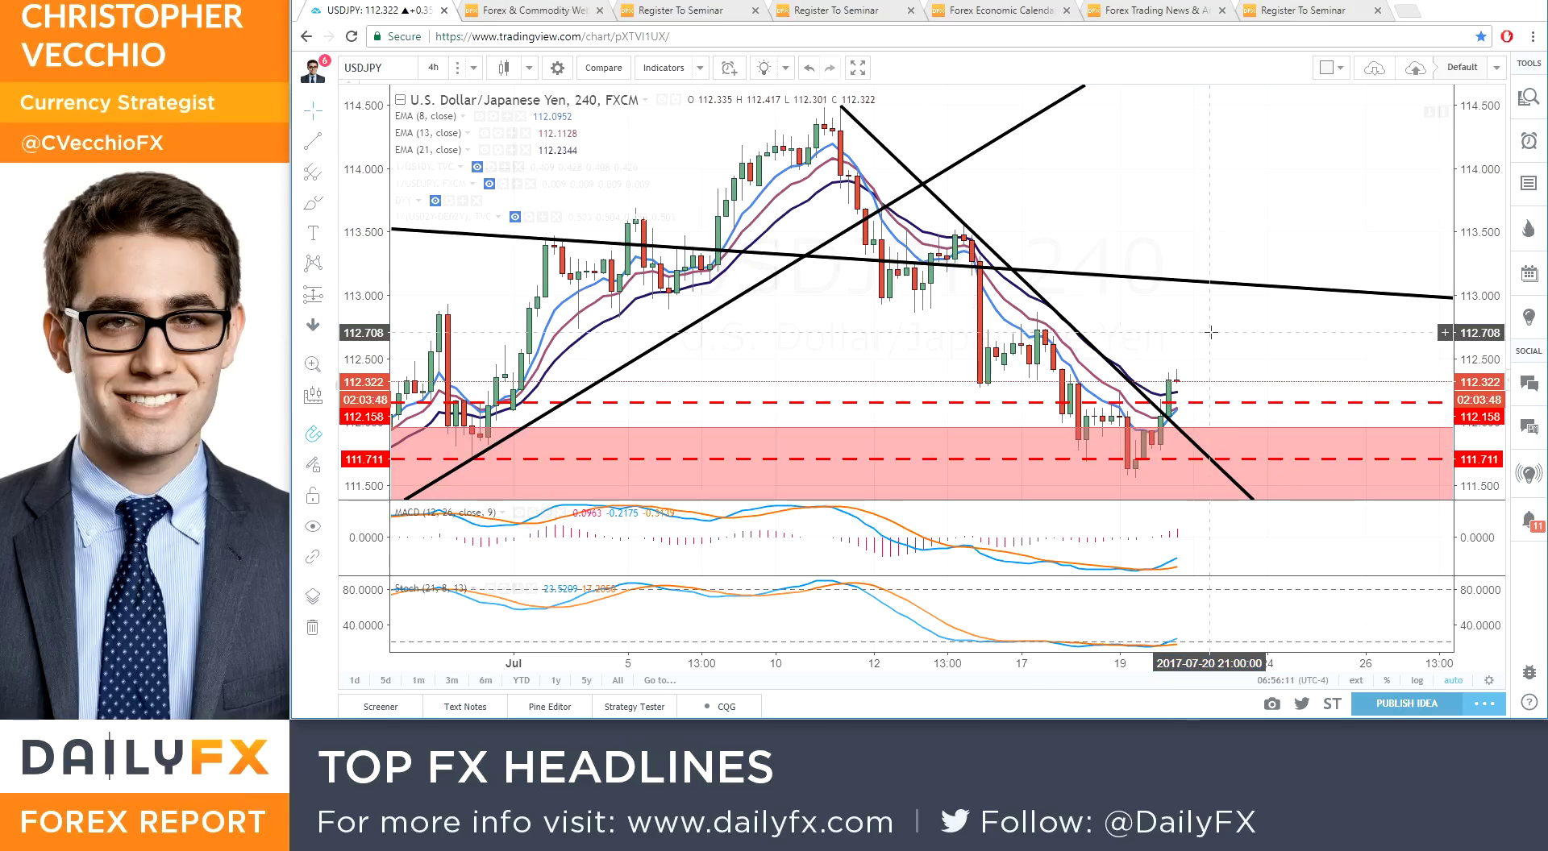
{"action": "type", "text": "US10"}
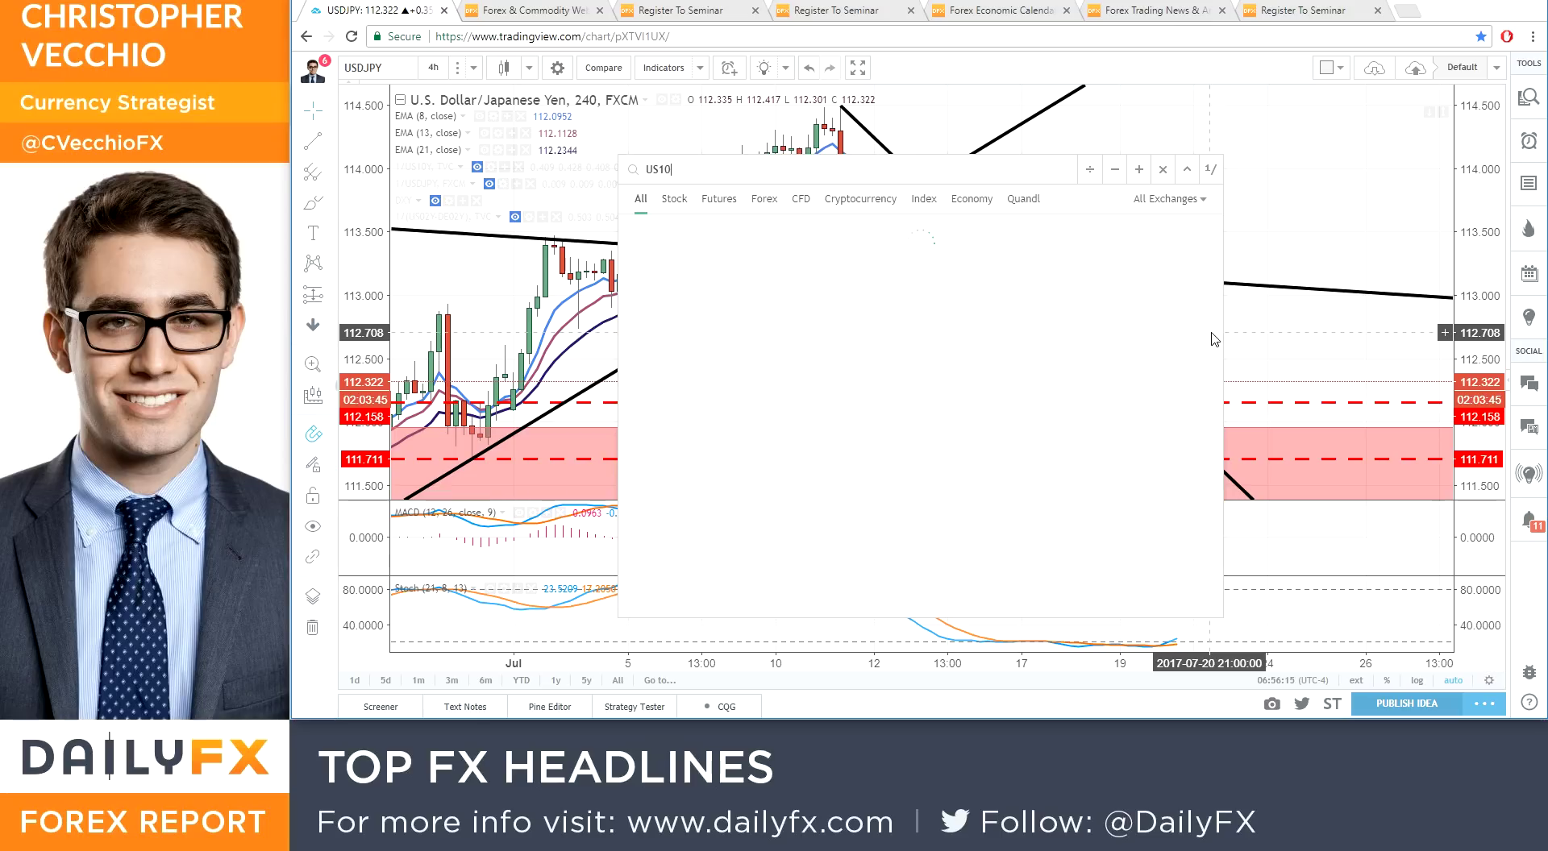
- Load the US10Y chart and draw a steep falling trendline from the 2.396 high past recent bars
{"action": "key", "text": "Return"}
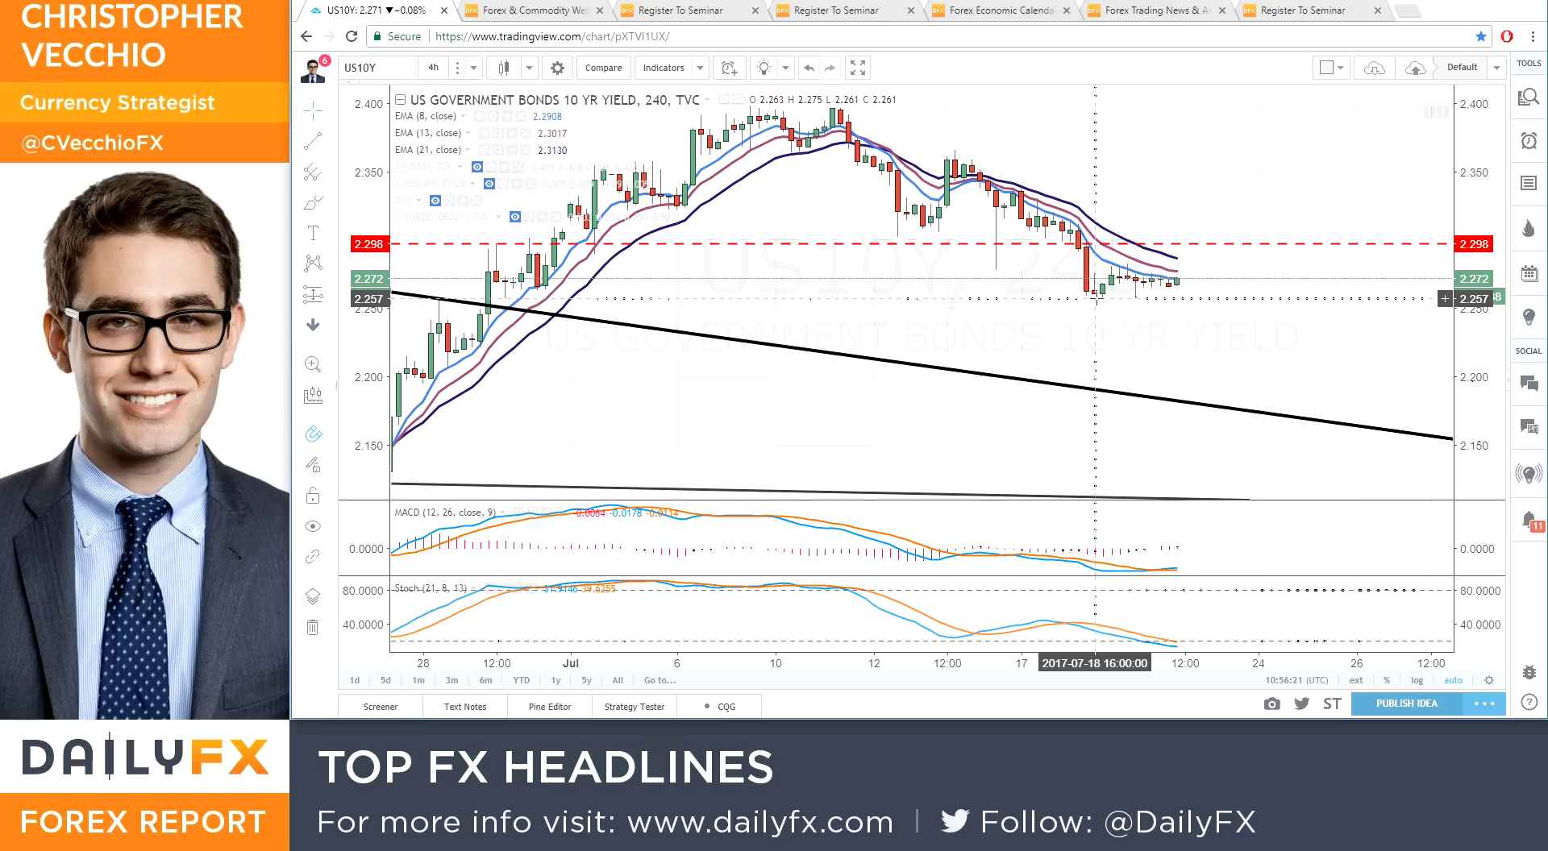
{"action": "left_click", "coordinate": [312, 142]}
{"action": "scroll", "coordinate": [673, 183], "scroll_direction": "down", "scroll_amount": 2}
{"action": "scroll", "coordinate": [673, 183], "scroll_direction": "down", "scroll_amount": 1}
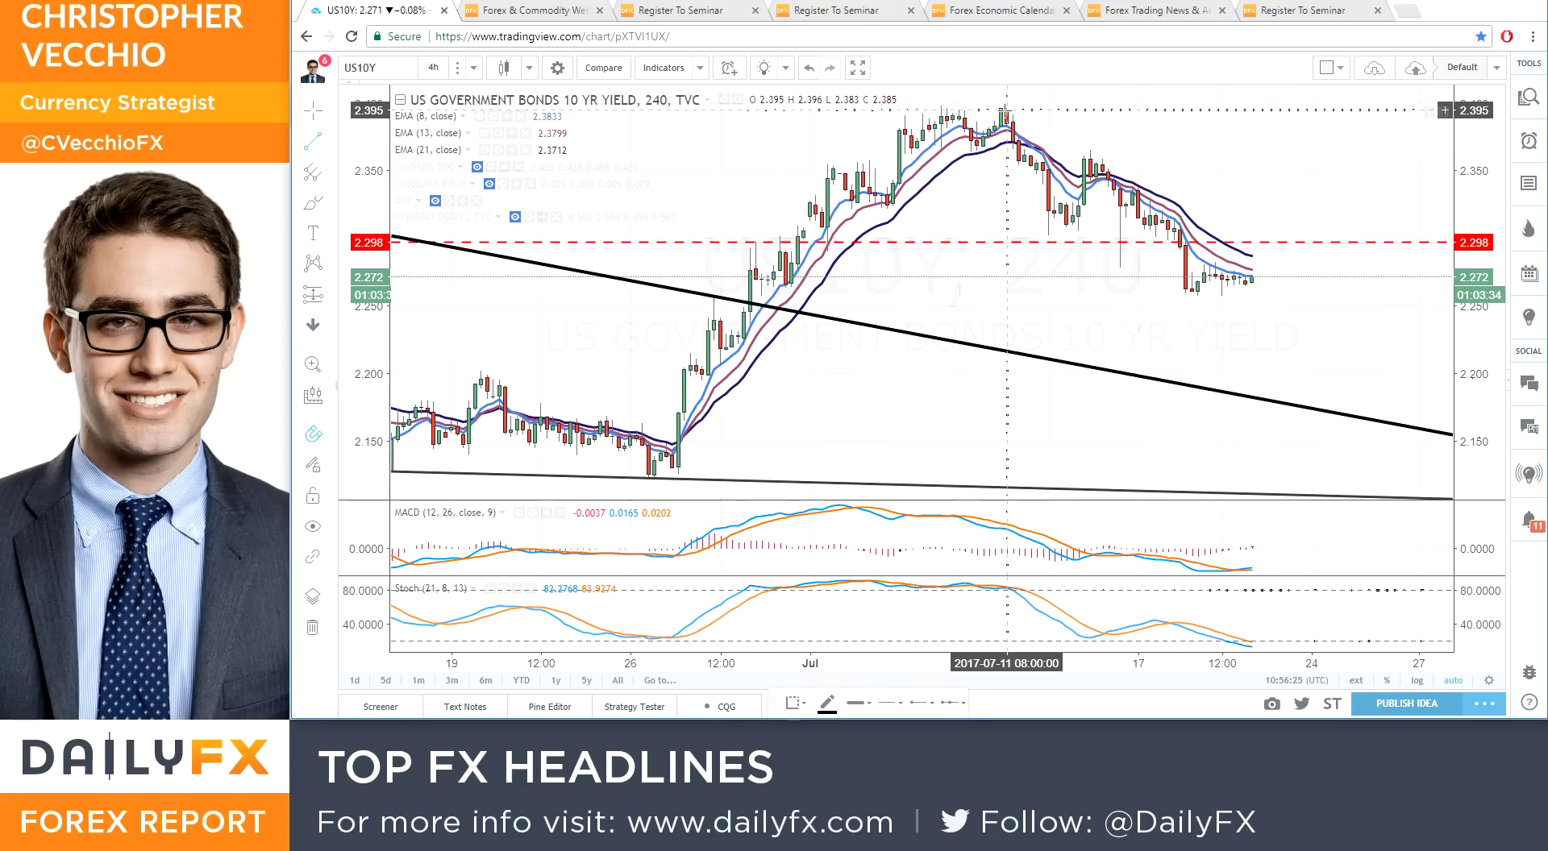
{"action": "left_click", "coordinate": [1007, 107]}
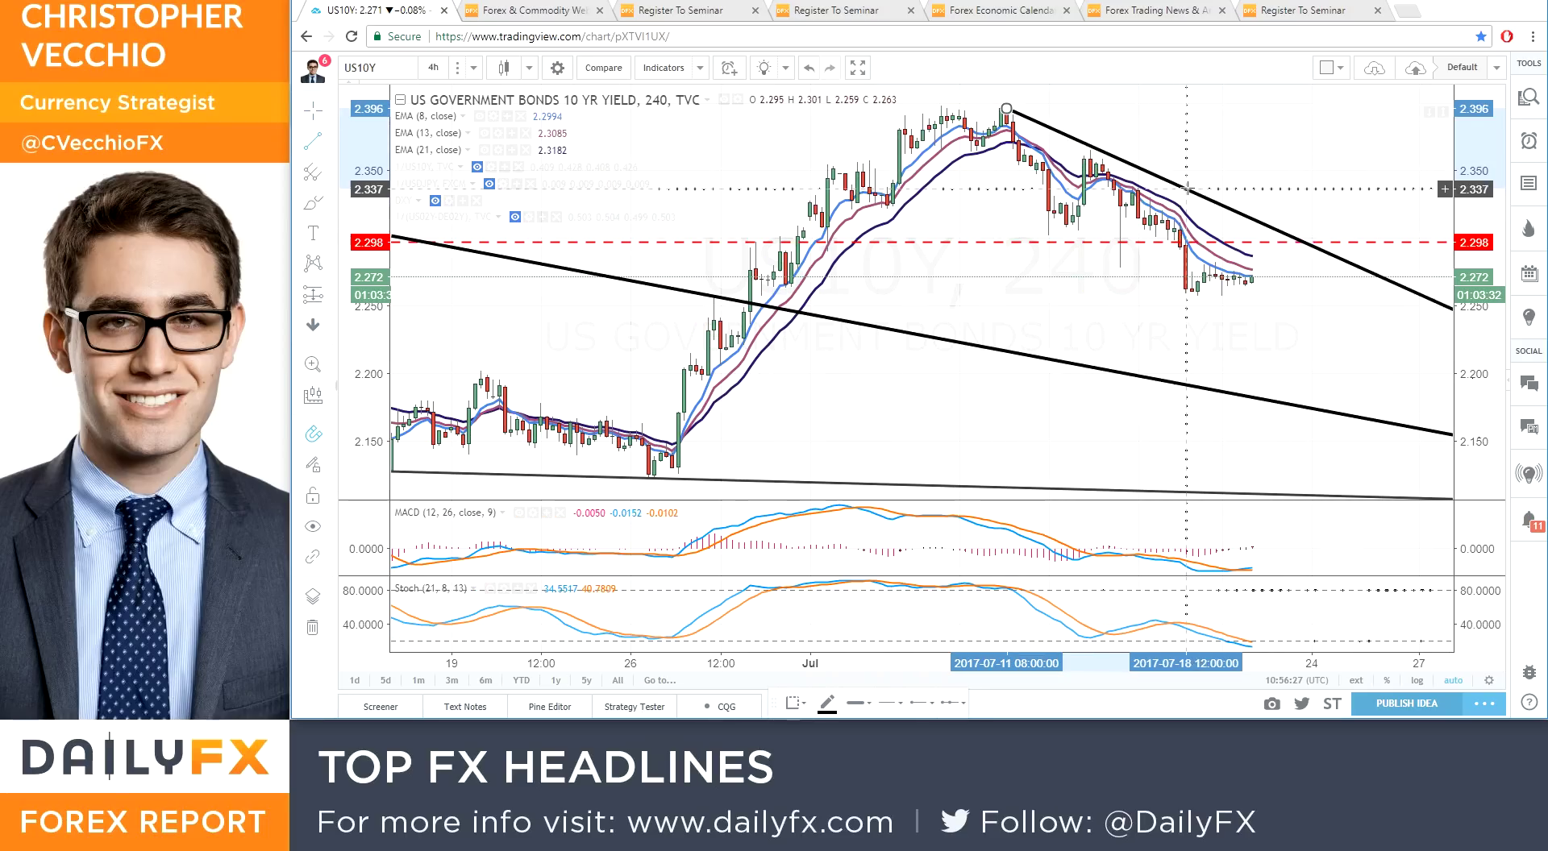
{"action": "left_click", "coordinate": [1322, 260]}
- Enlarge the price pane to fill the chart, then restore the MACD and Stoch panes
{"action": "double_click", "coordinate": [1218, 169]}
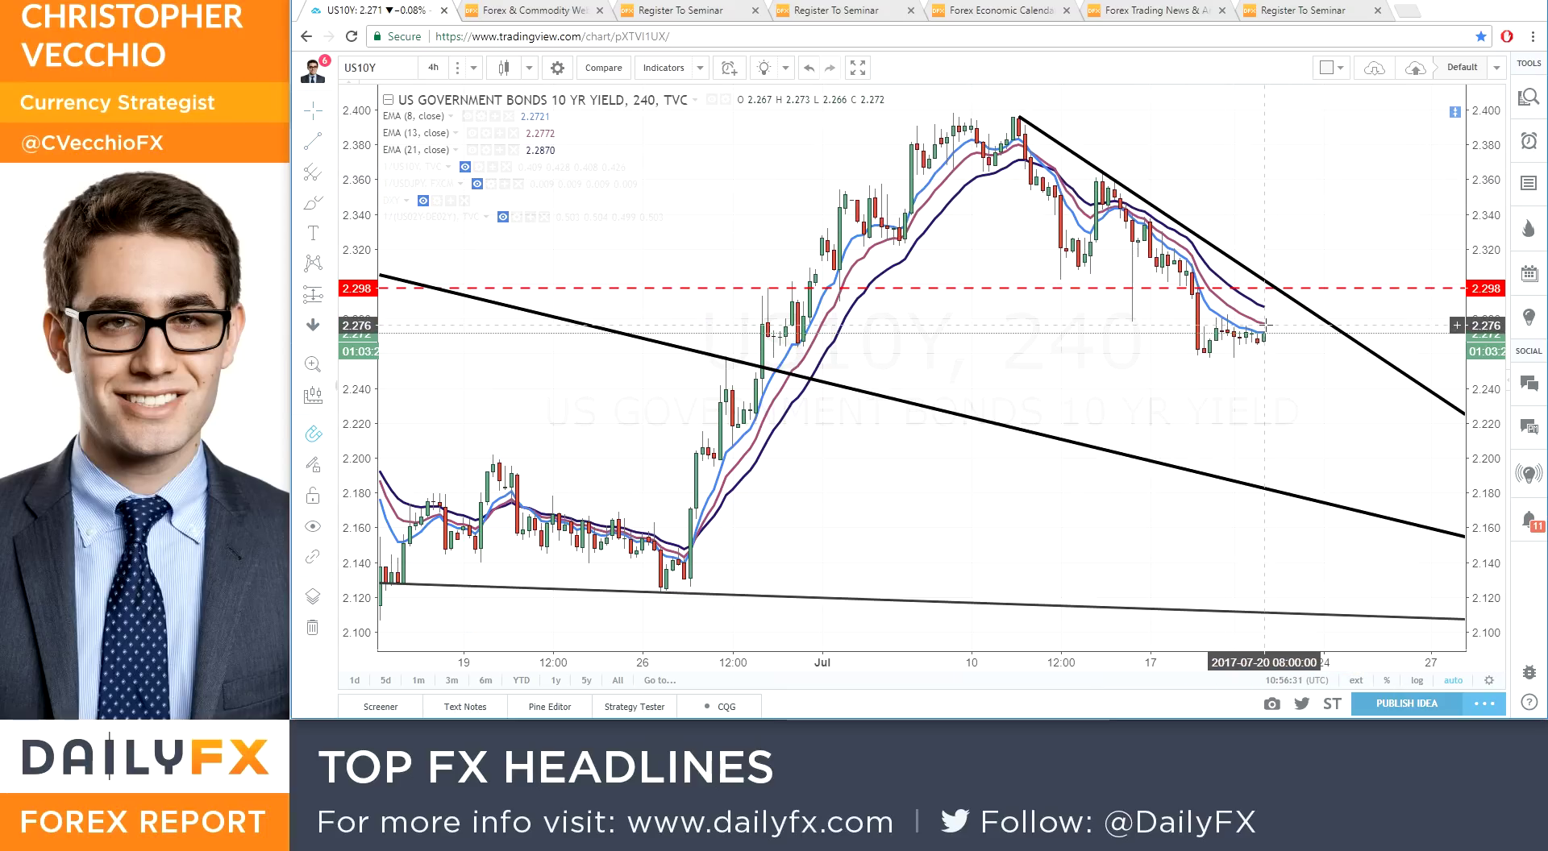
{"action": "scroll", "coordinate": [1169, 346], "scroll_direction": "down", "scroll_amount": 2}
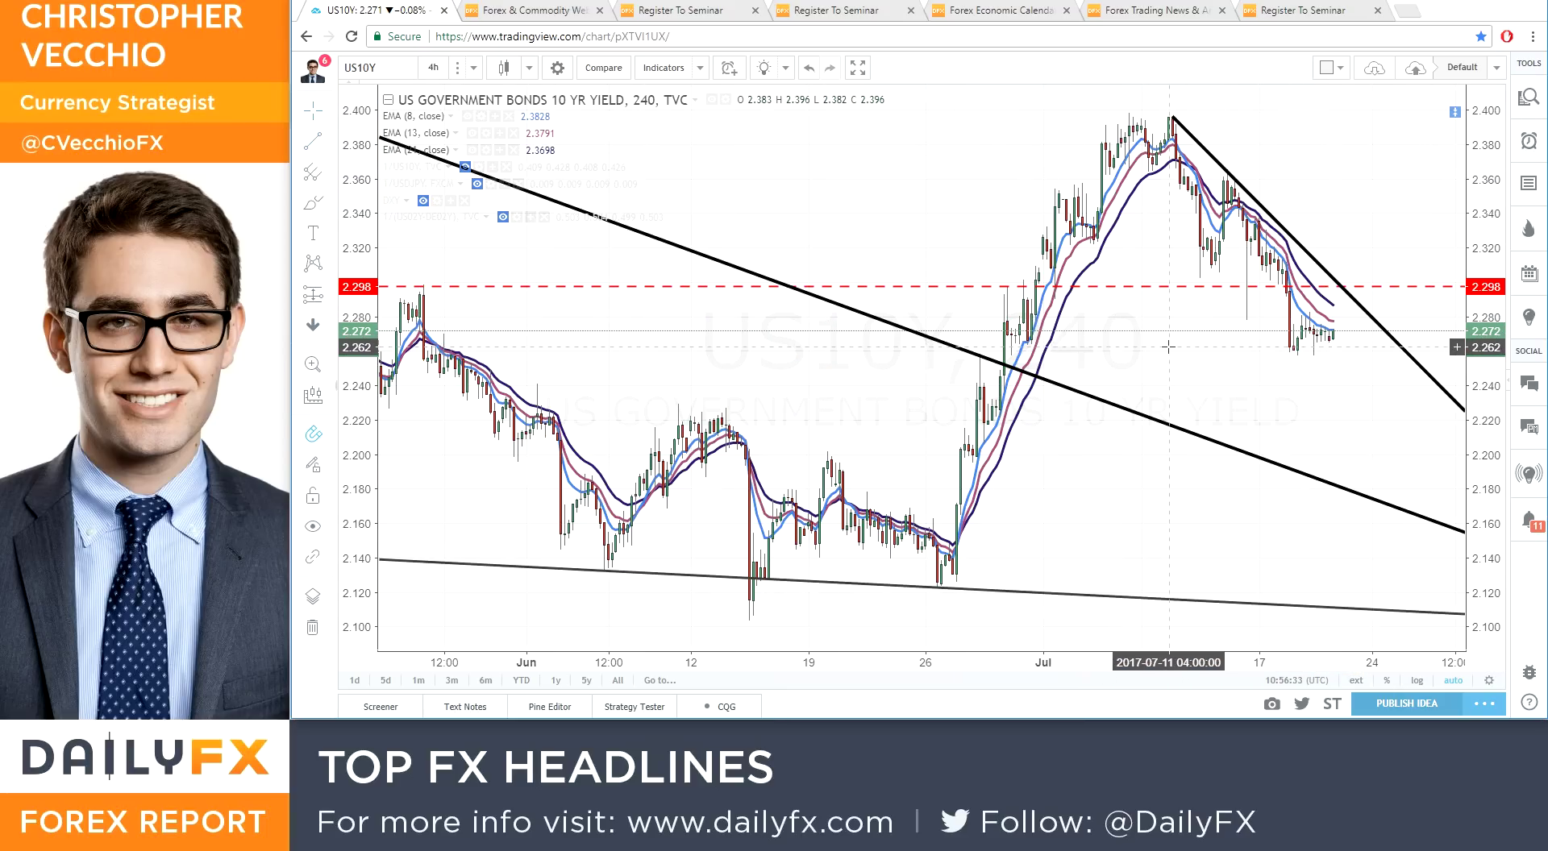
{"action": "double_click", "coordinate": [1170, 346]}
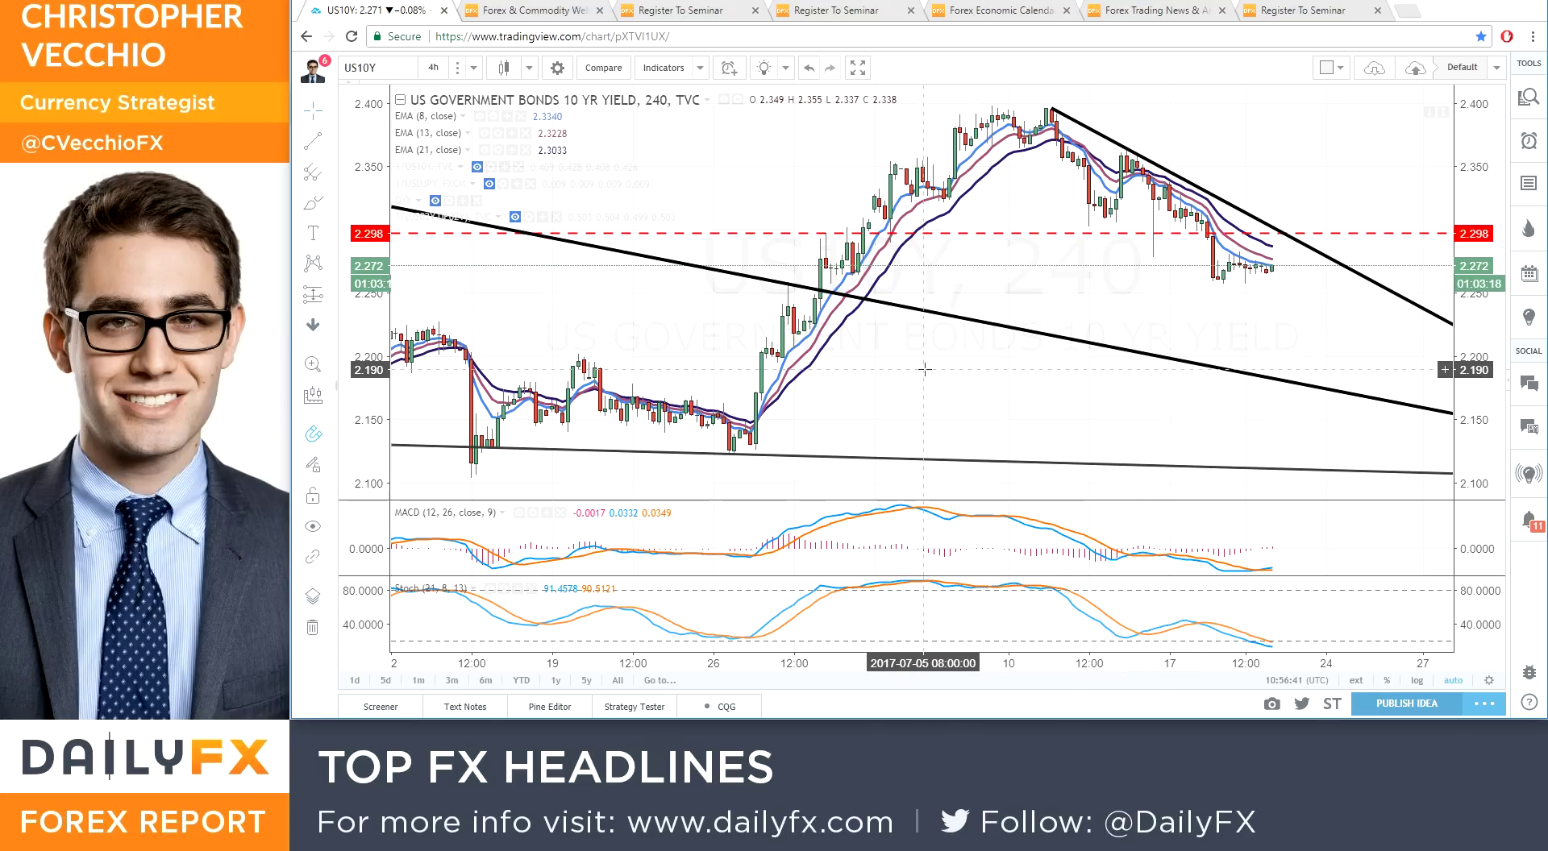
- Load the AUDUSD 4-hour chart and zoom in and out around its trendline and 0.77751/0.75172 levels
{"action": "key", "text": "Return"}
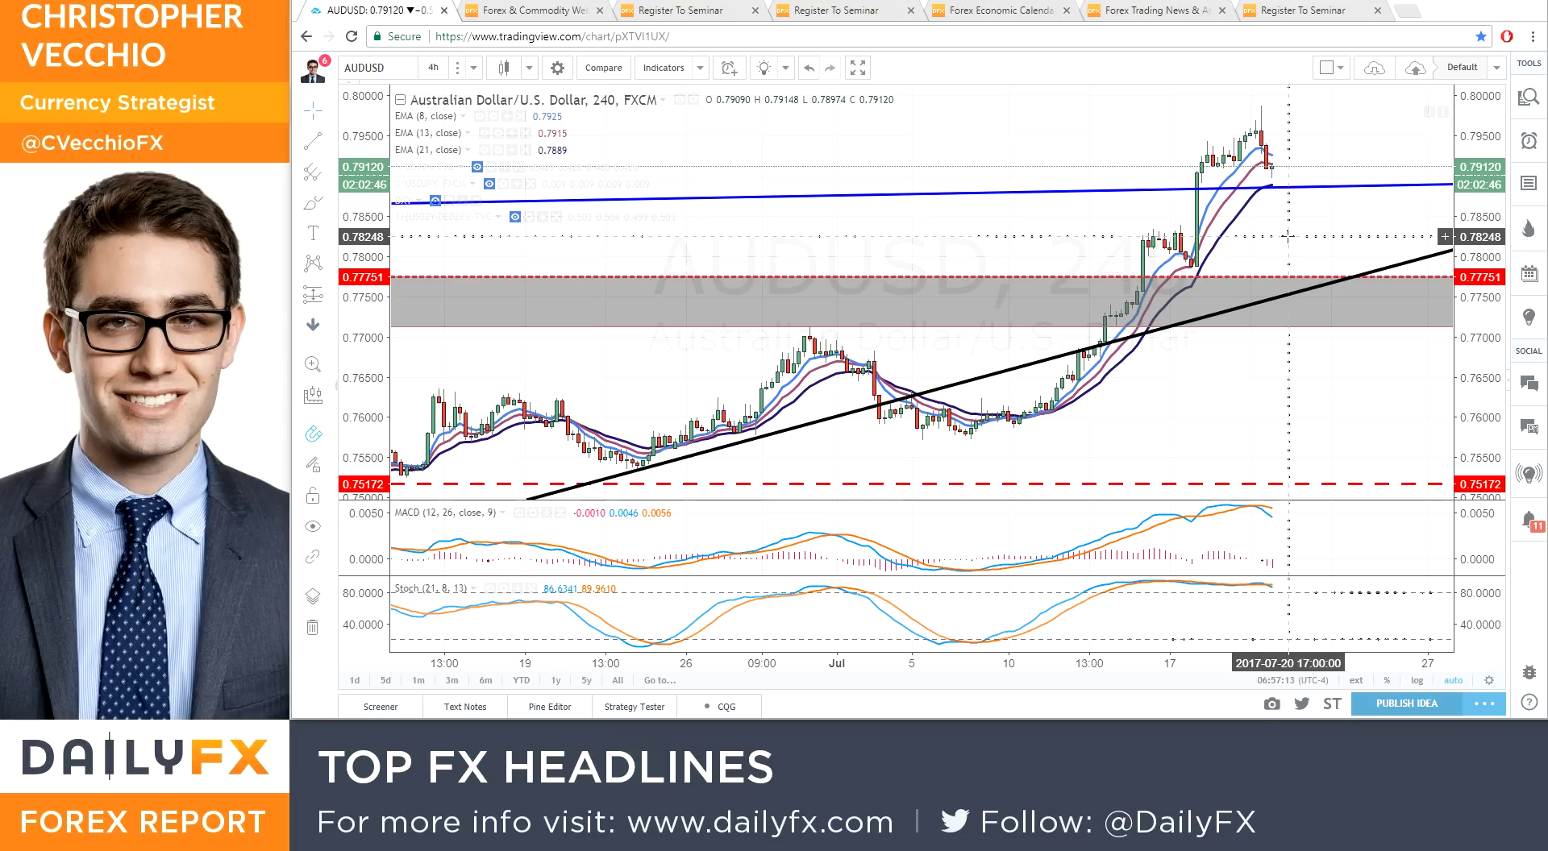
{"action": "scroll", "coordinate": [1288, 237], "scroll_direction": "up", "scroll_amount": 2}
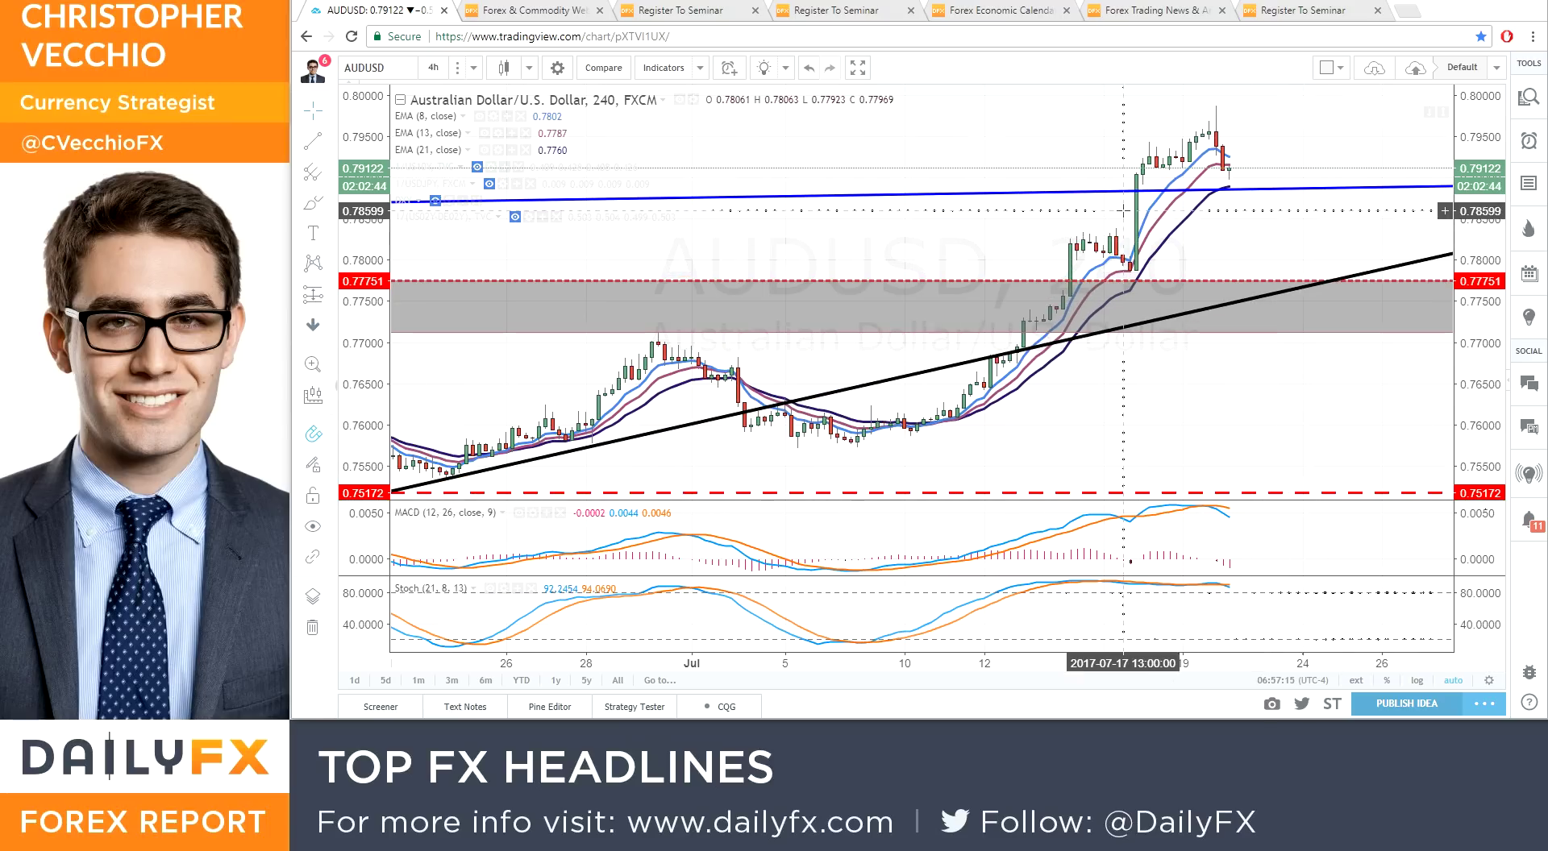
{"action": "scroll", "coordinate": [1157, 241], "scroll_direction": "up", "scroll_amount": 2}
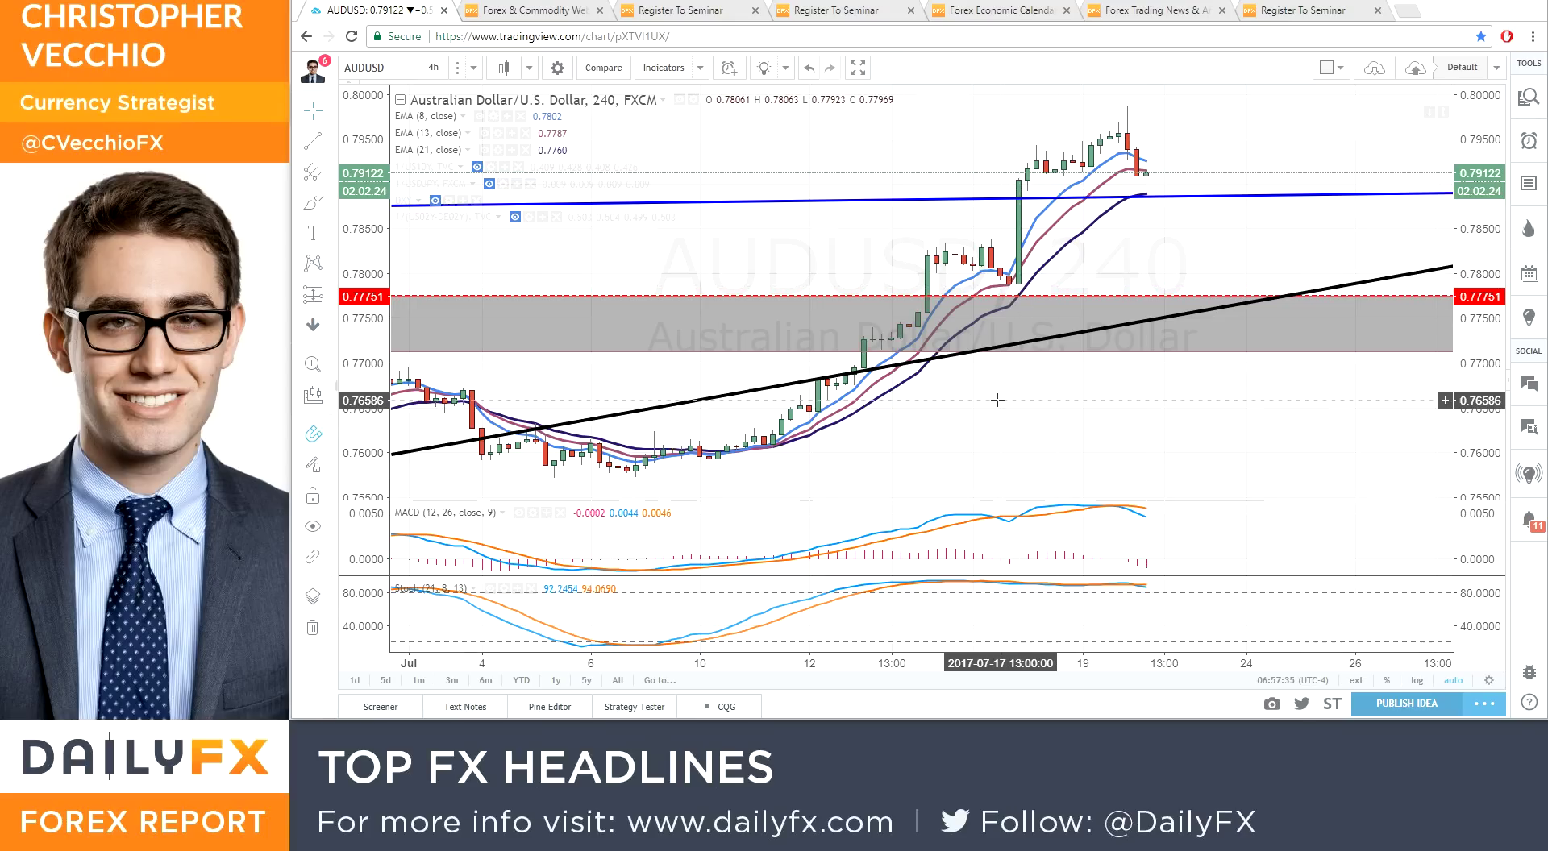
{"action": "scroll", "coordinate": [1086, 404], "scroll_direction": "down", "scroll_amount": 2}
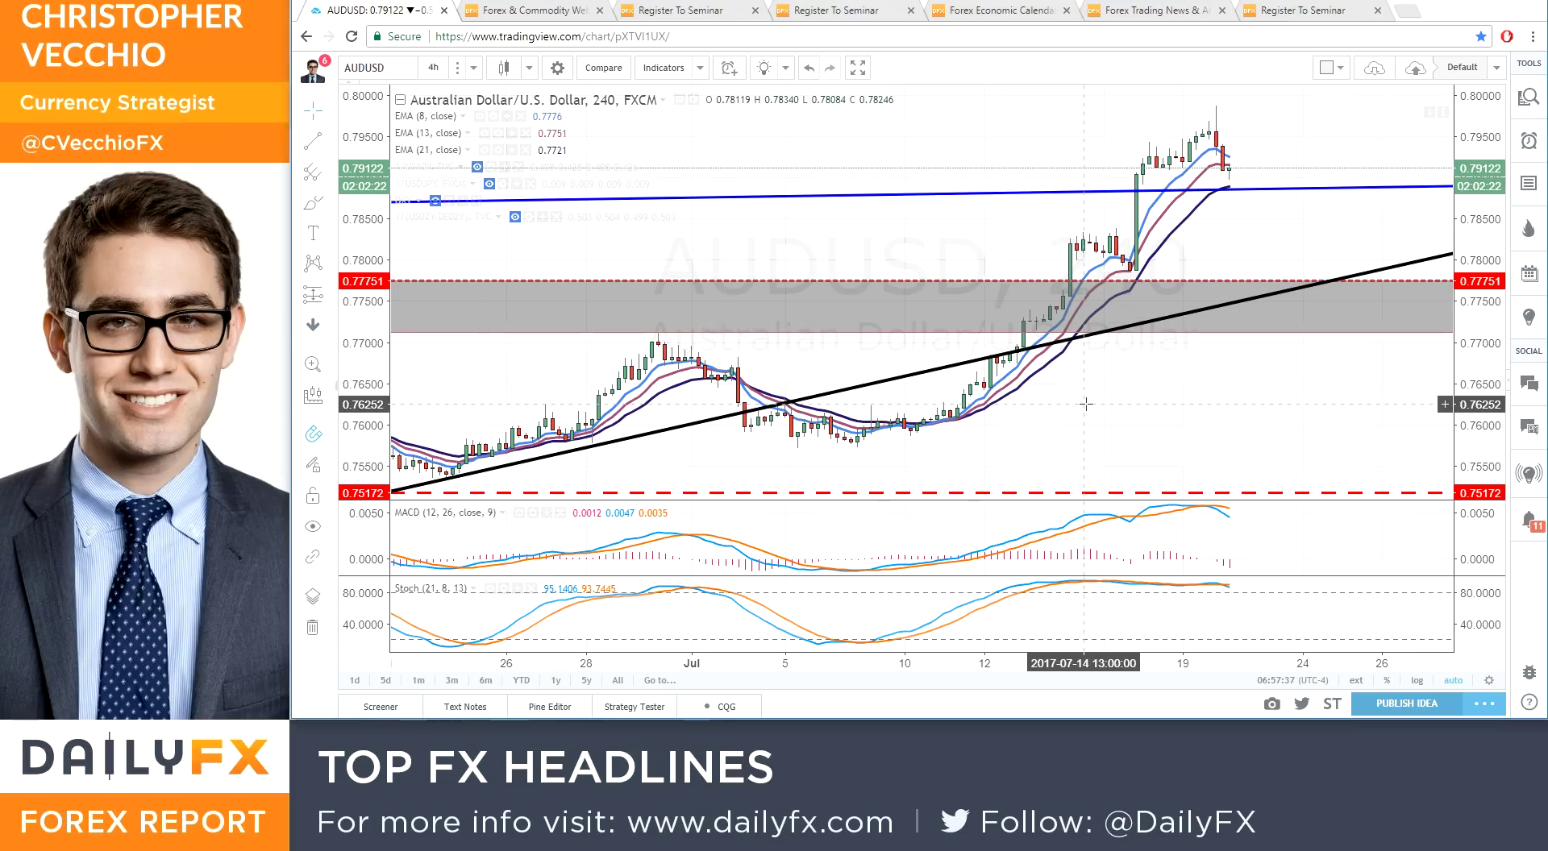
- Load the DXY chart, zoom out to a wider history, then switch to the DailyFX tab
{"action": "type", "text": "DXY"}
{"action": "key", "text": "Return"}
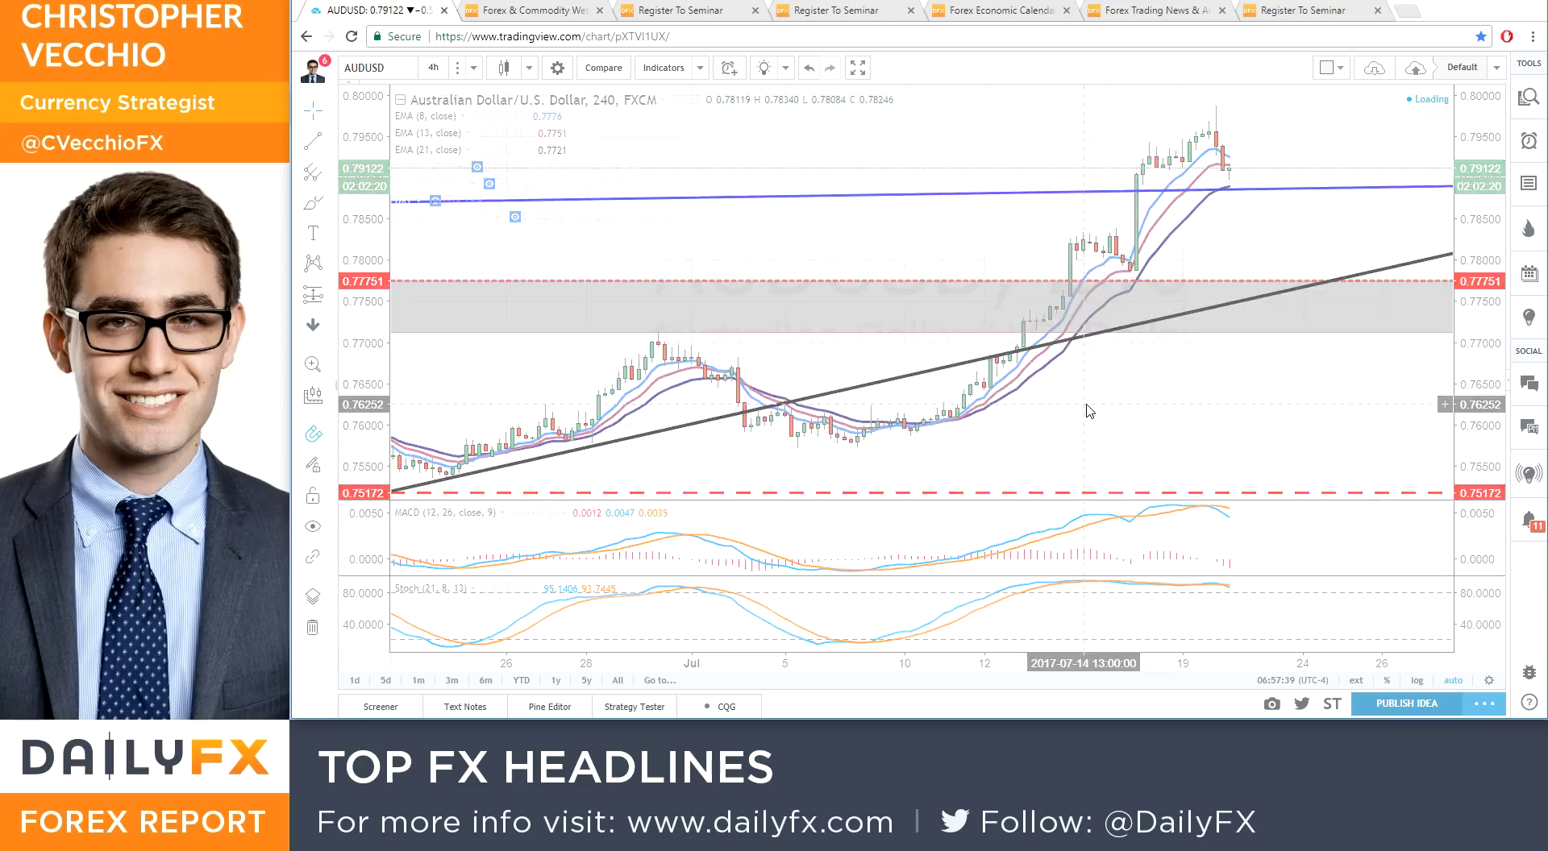
{"action": "scroll", "coordinate": [835, 322], "scroll_direction": "down", "scroll_amount": 2}
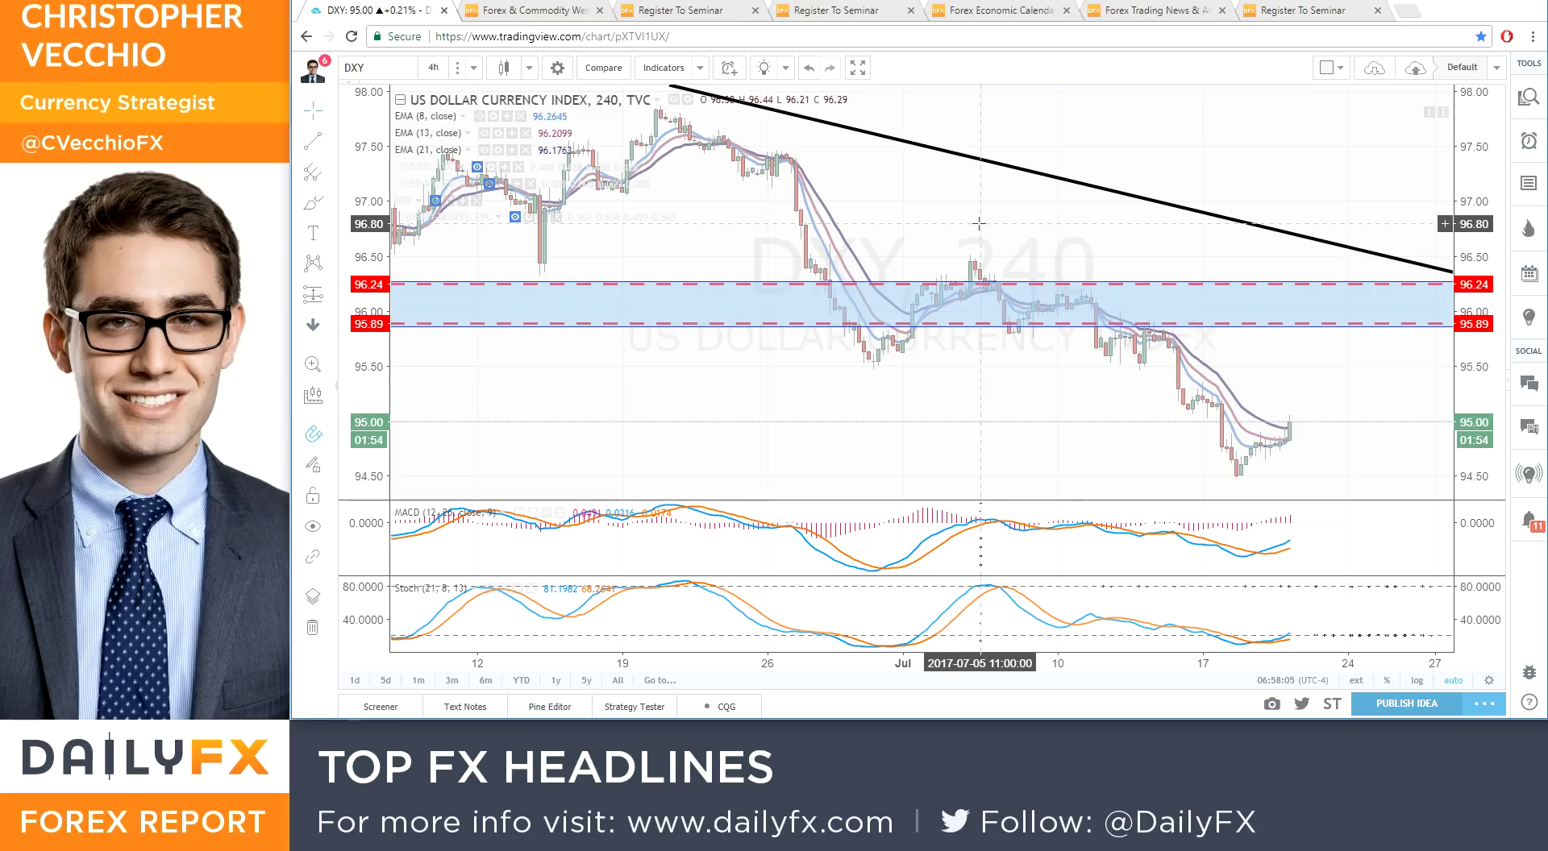
{"action": "left_click", "coordinate": [1131, 19]}
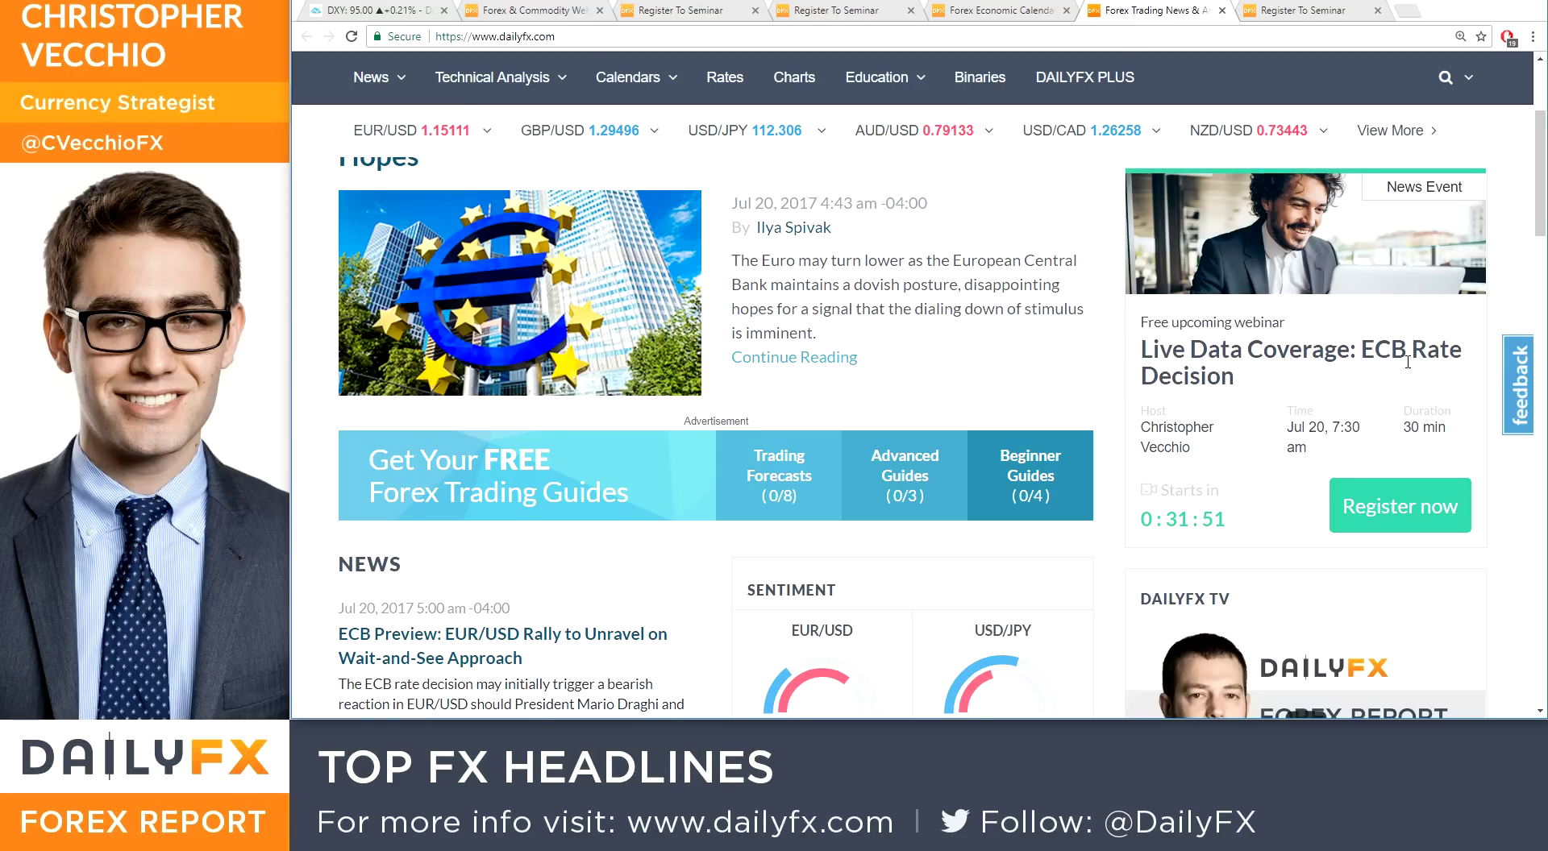
- Open registration for the ECB Rate Decision webinar, then go back to the DXY chart tab
{"action": "scroll", "coordinate": [1379, 371], "scroll_direction": "up", "scroll_amount": 1}
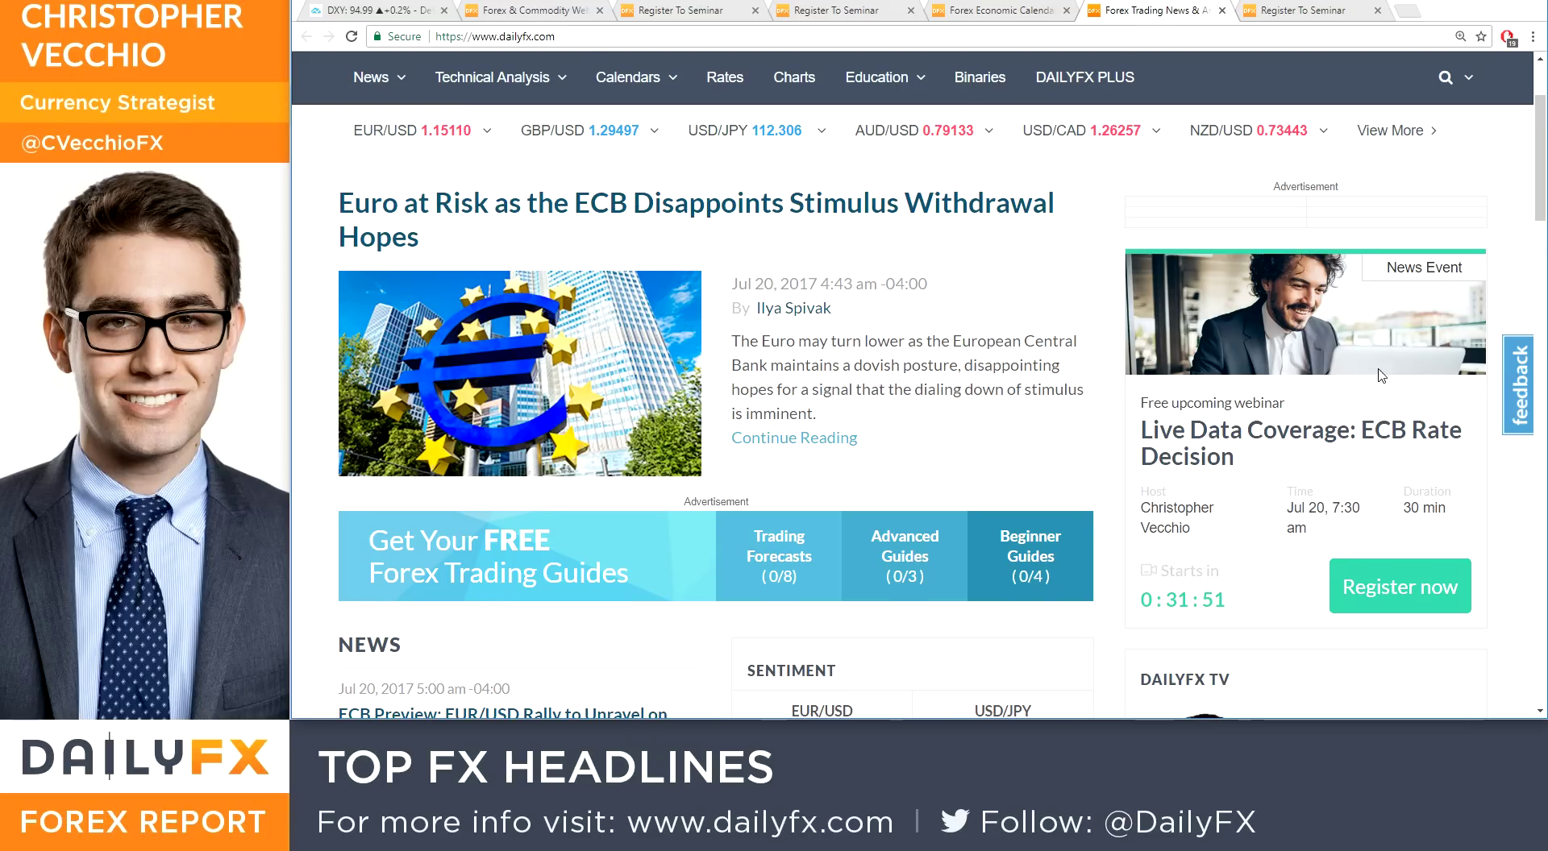
{"action": "left_click", "coordinate": [1401, 601]}
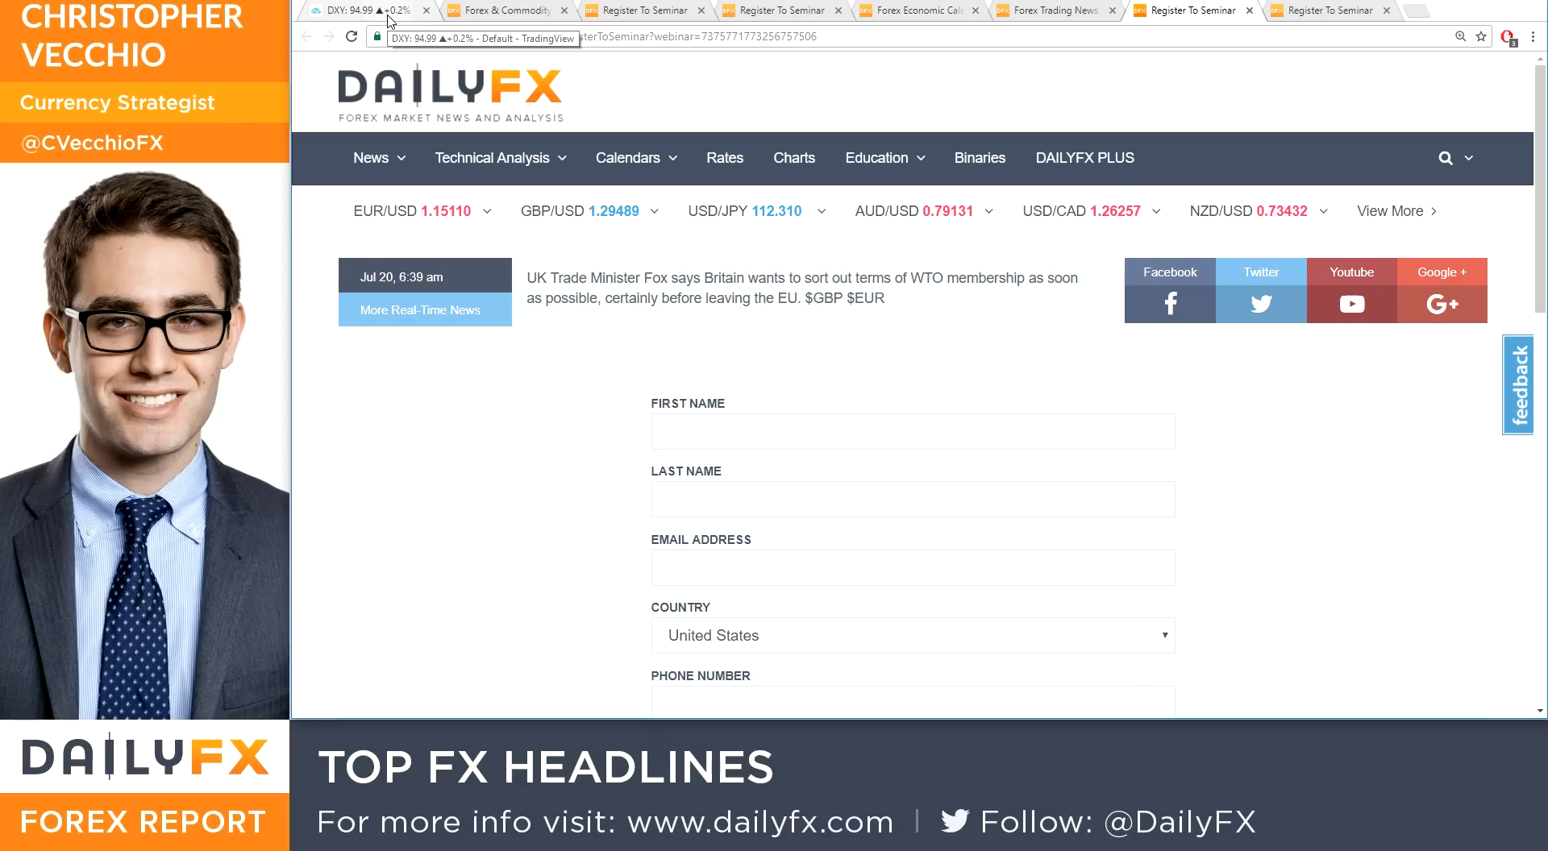
{"action": "left_click", "coordinate": [391, 19]}
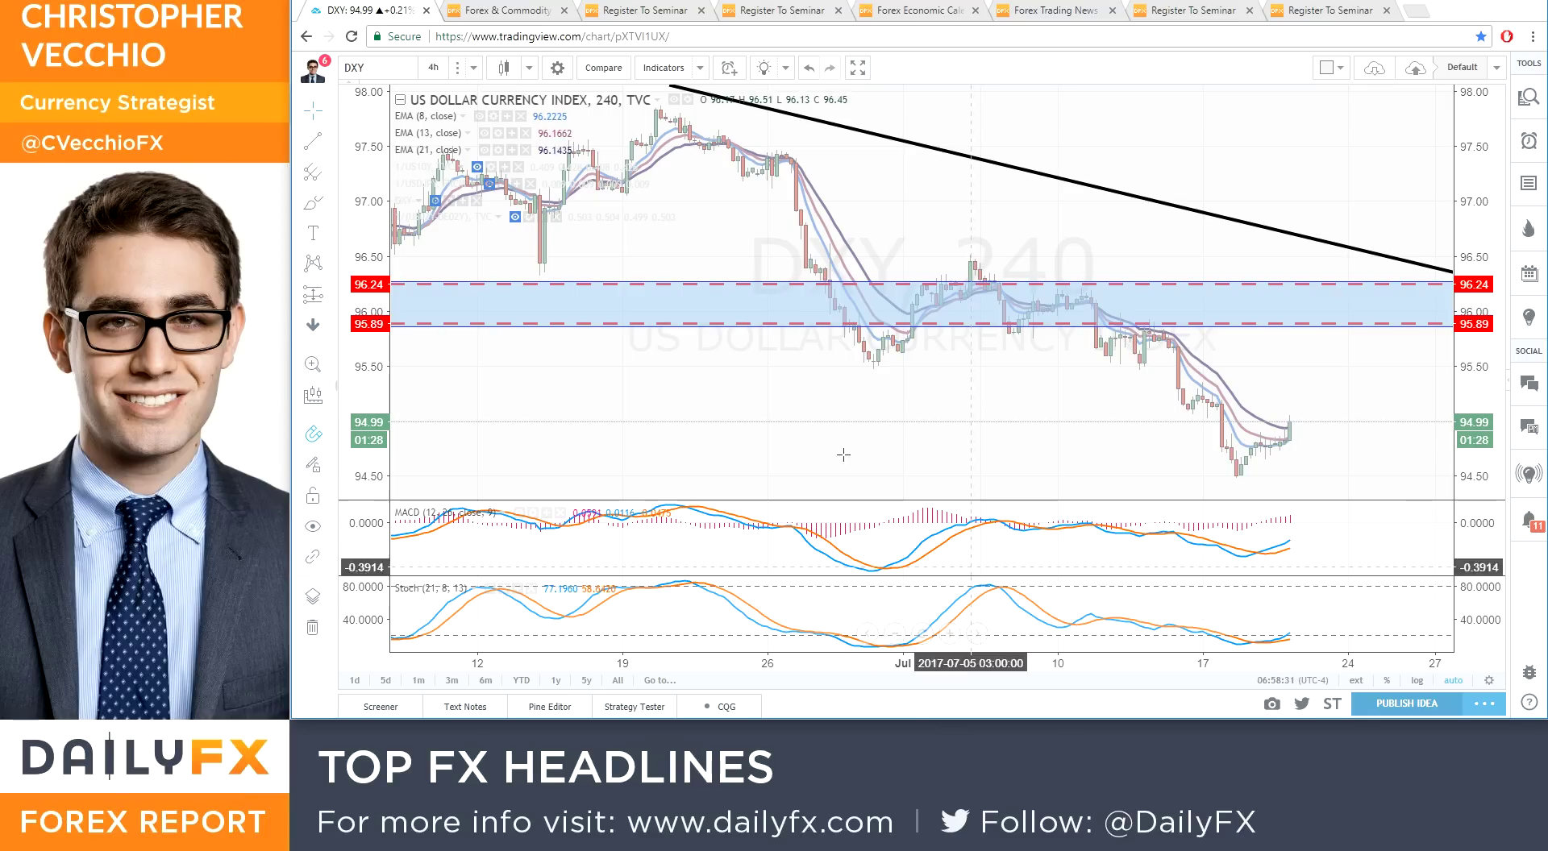
- Change the DXY chart interval from 4 hours to 1 day
{"action": "left_click", "coordinate": [474, 68]}
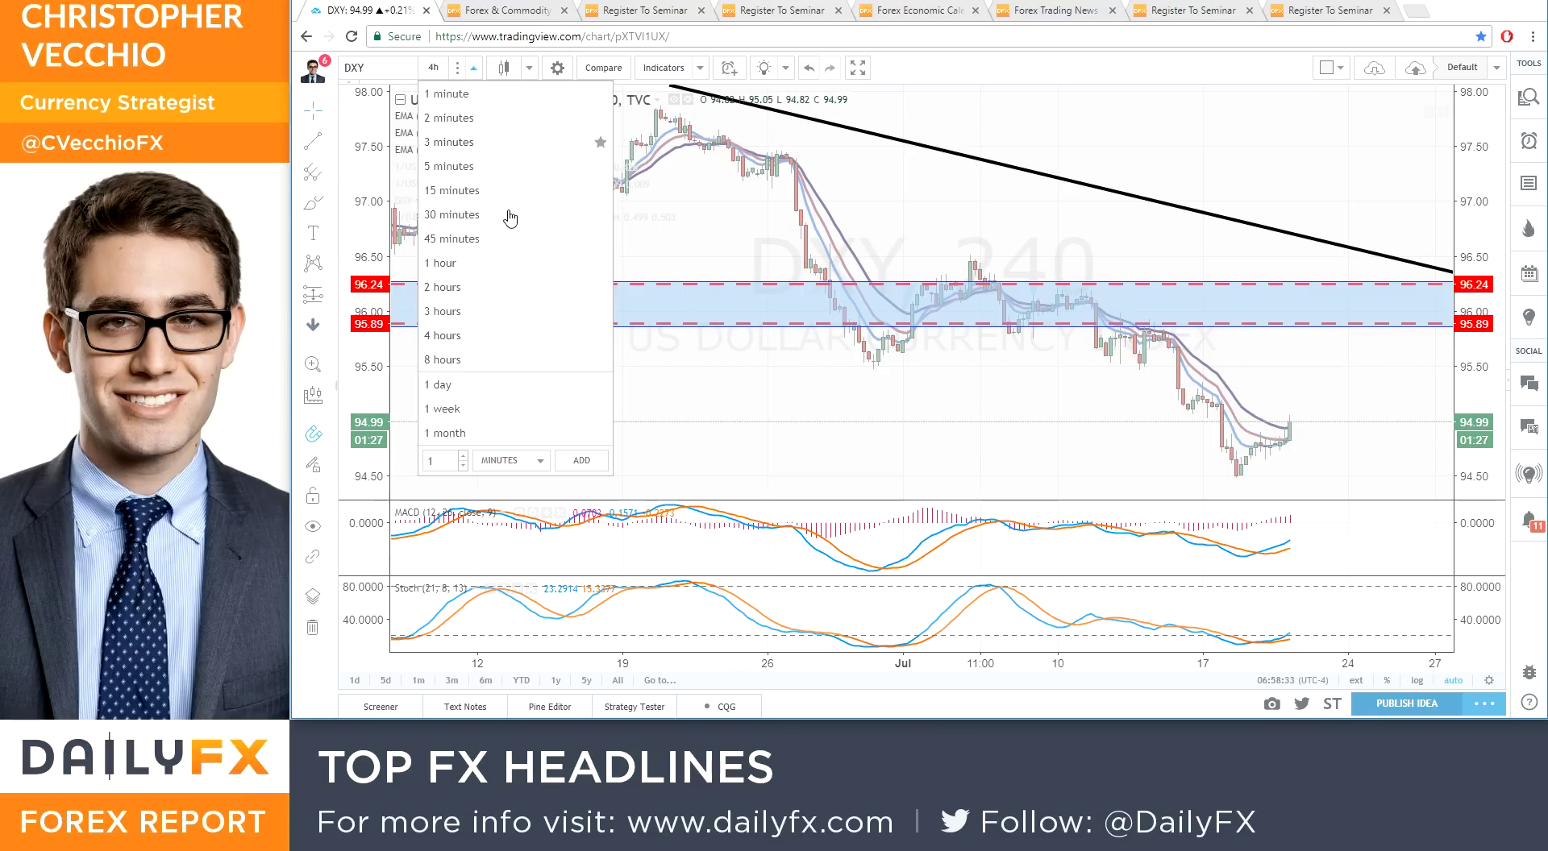
{"action": "left_click", "coordinate": [502, 385]}
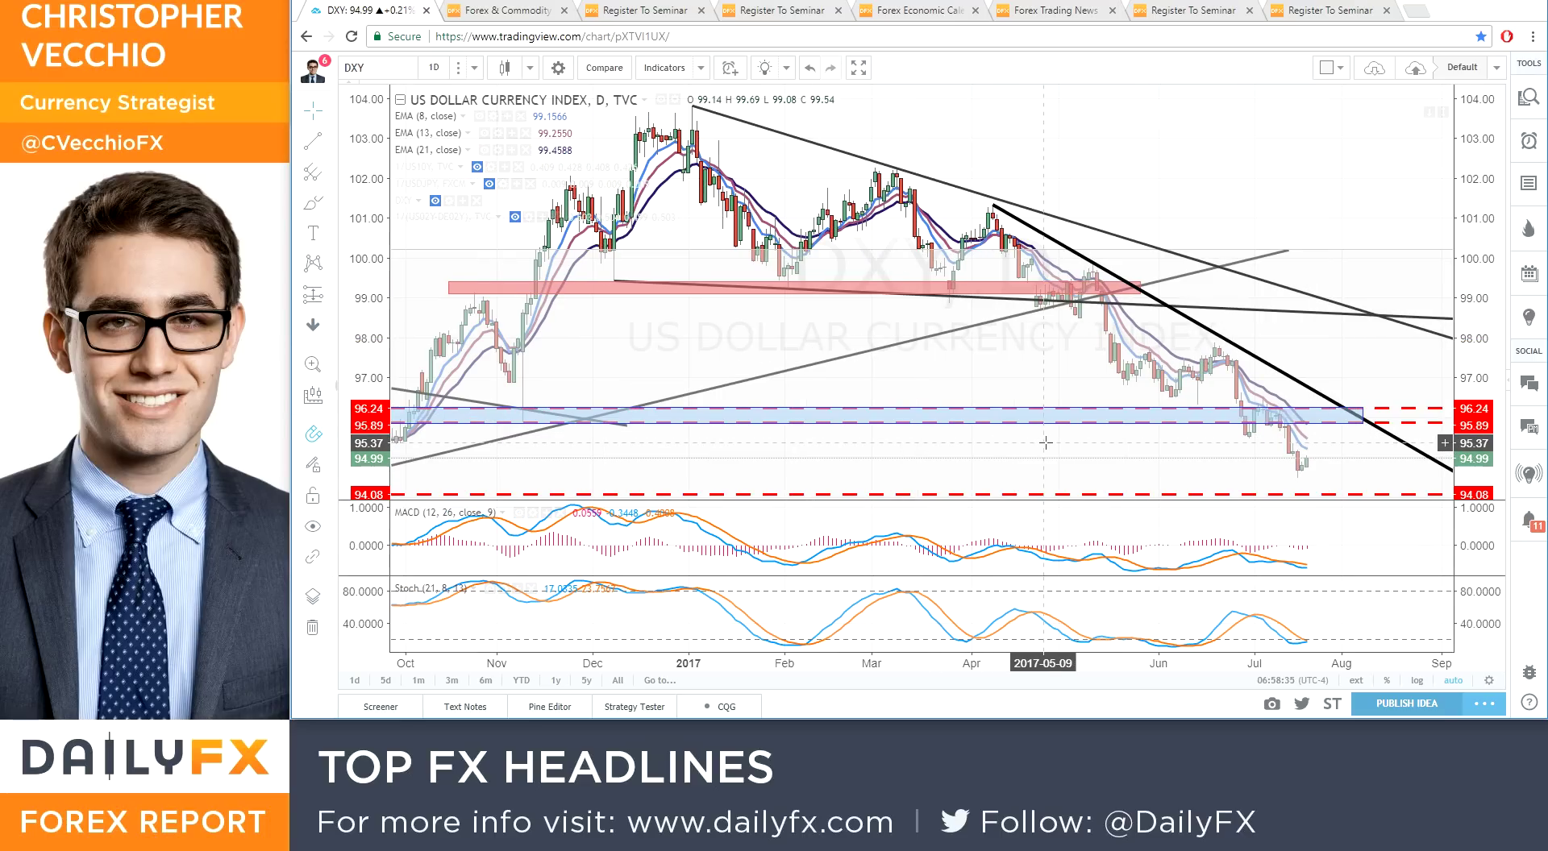